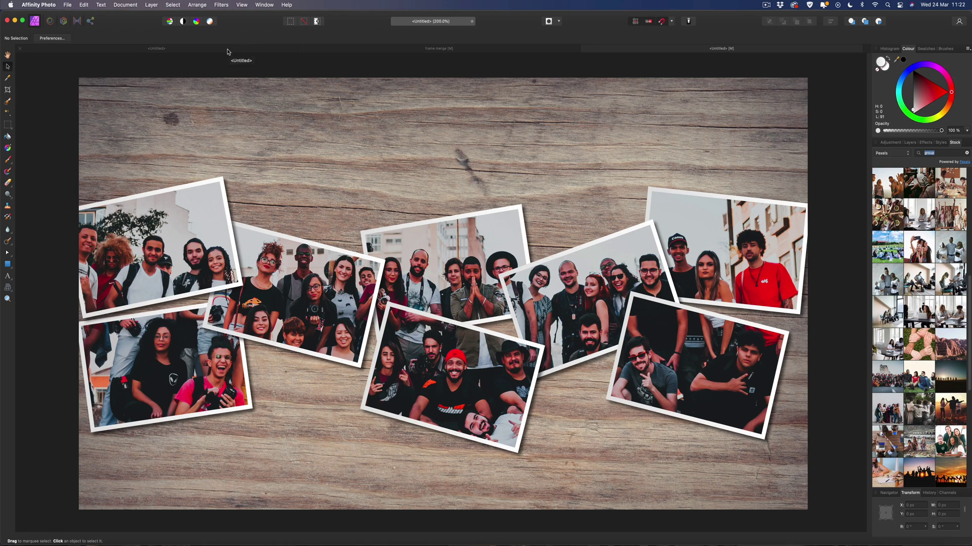
Switch to the blank 1920 × 1080 Untitled document and zoom out to 150%.
{"action": "left_click", "coordinate": [227, 52]}
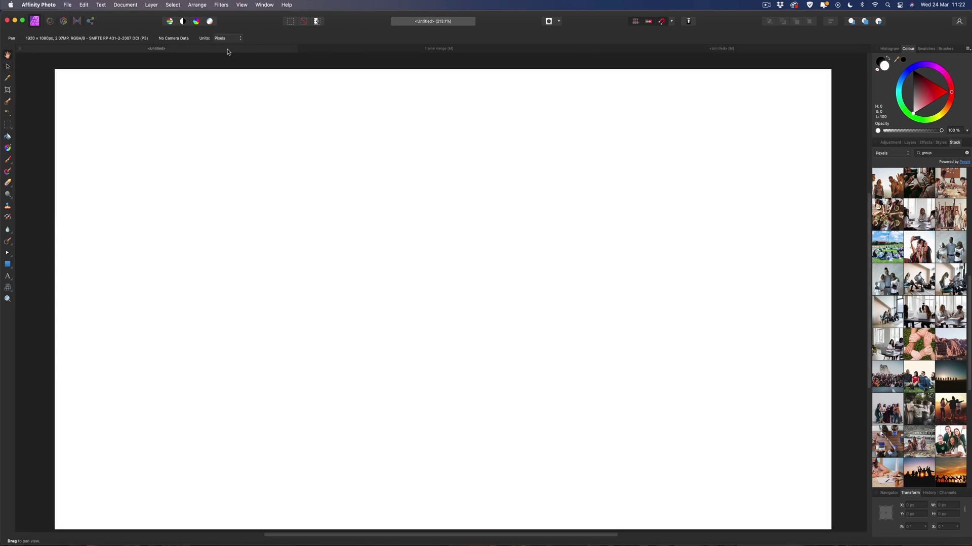
{"action": "key", "text": "super+minus"}
{"action": "key", "text": "super+minus"}
{"action": "key", "text": "super+equal"}
{"action": "key", "text": "super+minus"}
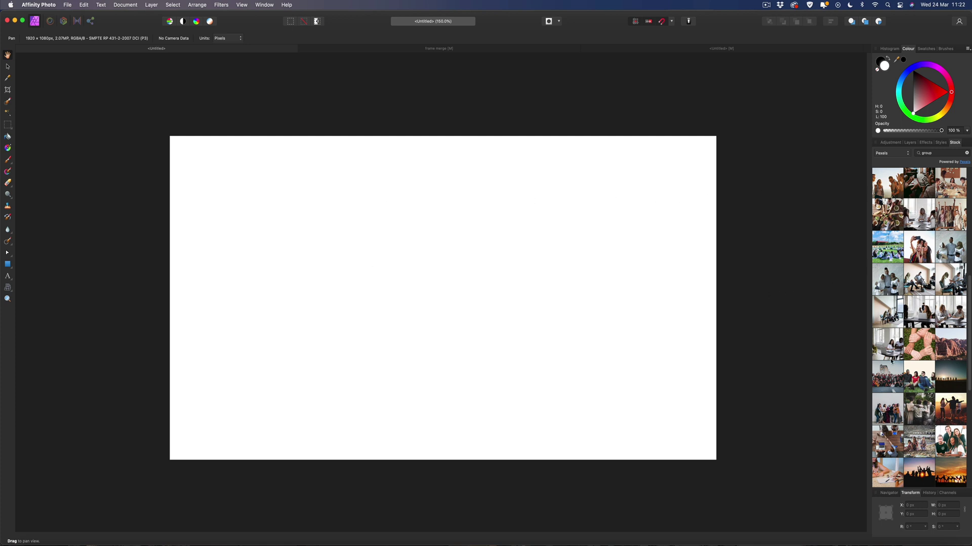
Drag the Pexels street group photo from the Stock panel onto the canvas.
{"action": "left_click_drag", "start_coordinate": [887, 369], "coordinate": [318, 340]}
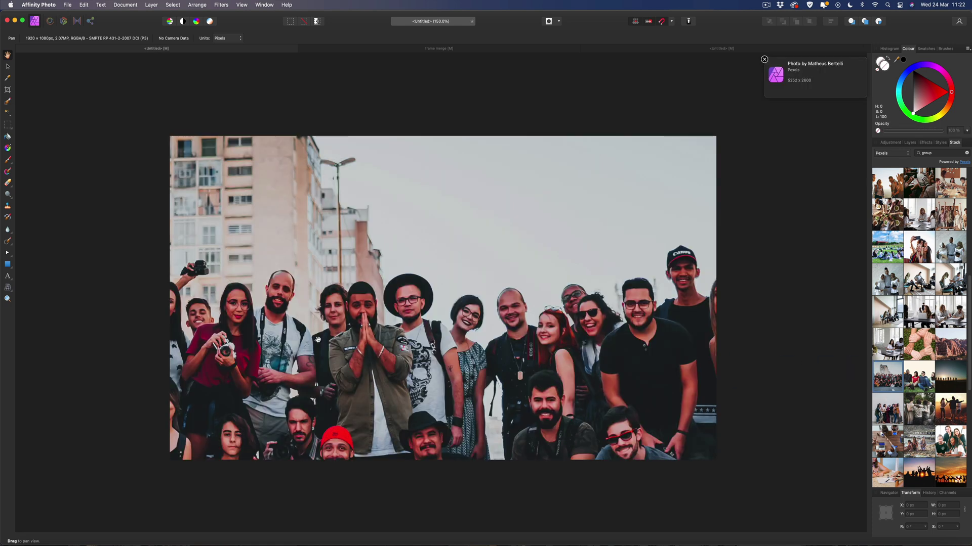
{"action": "key", "text": "super+minus"}
{"action": "key", "text": "super+minus"}
{"action": "key", "text": "super+minus"}
{"action": "key", "text": "super+minus"}
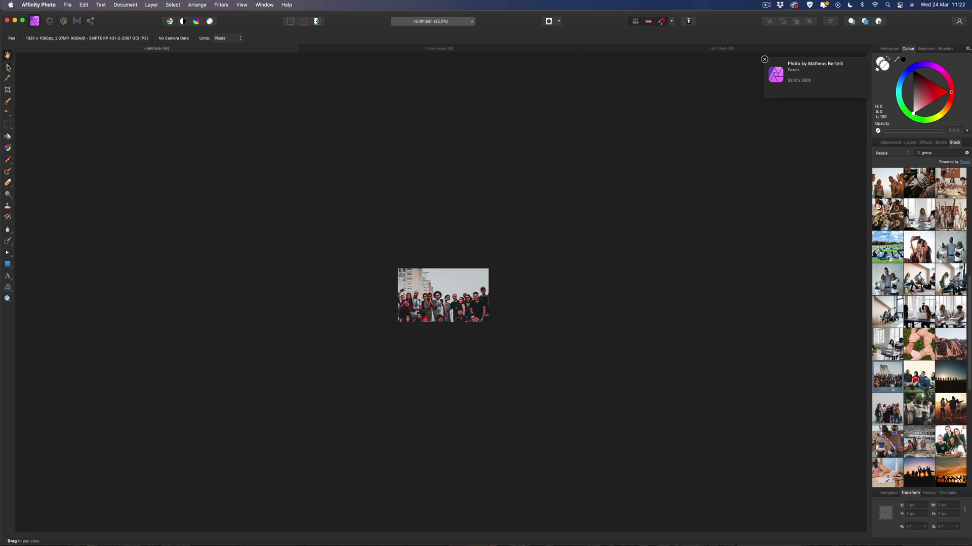
{"action": "left_click", "coordinate": [7, 67]}
Scale and position the group photo to 2181.6 × 1080 px so it covers the canvas.
{"action": "left_click_drag", "start_coordinate": [300, 239], "coordinate": [398, 290]}
{"action": "left_click_drag", "start_coordinate": [546, 367], "coordinate": [488, 337]}
{"action": "left_click_drag", "start_coordinate": [460, 308], "coordinate": [459, 290]}
{"action": "left_click_drag", "start_coordinate": [488, 319], "coordinate": [472, 306]}
{"action": "key", "text": "super+equal"}
{"action": "key", "text": "super+equal"}
{"action": "key", "text": "super+equal"}
{"action": "key", "text": "super+equal"}
{"action": "key", "text": "super+equal"}
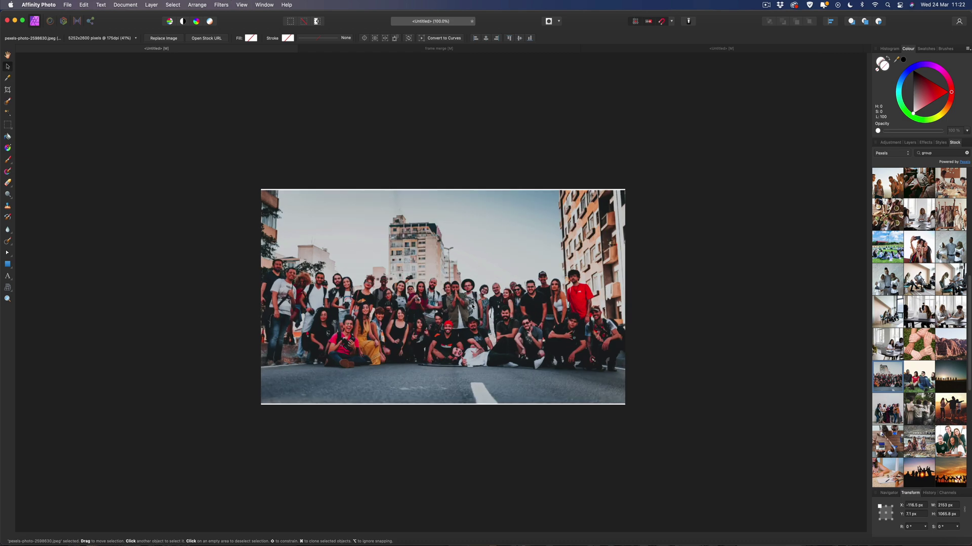
{"action": "left_click_drag", "start_coordinate": [450, 267], "coordinate": [453, 268]}
{"action": "left_click_drag", "start_coordinate": [754, 137], "coordinate": [760, 135]}
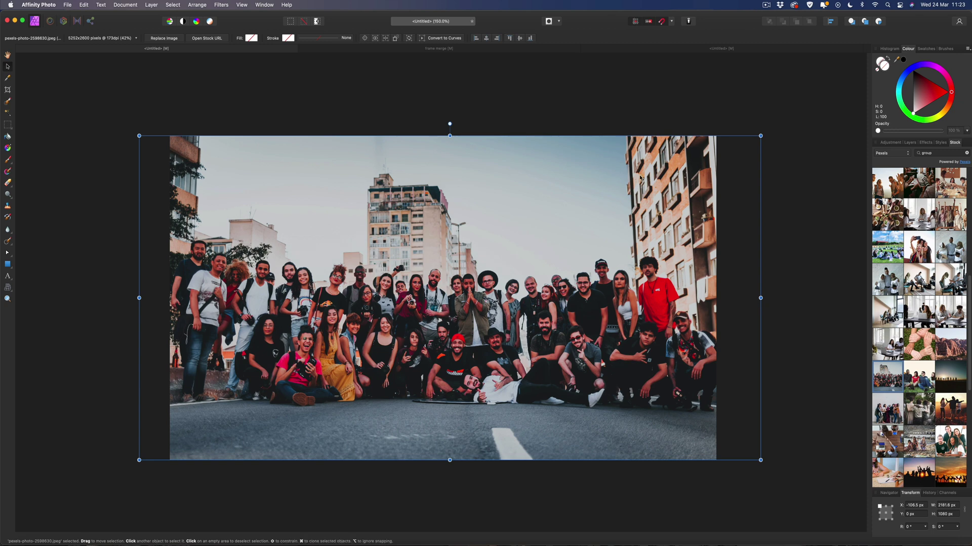
{"action": "left_click_drag", "start_coordinate": [641, 181], "coordinate": [662, 255]}
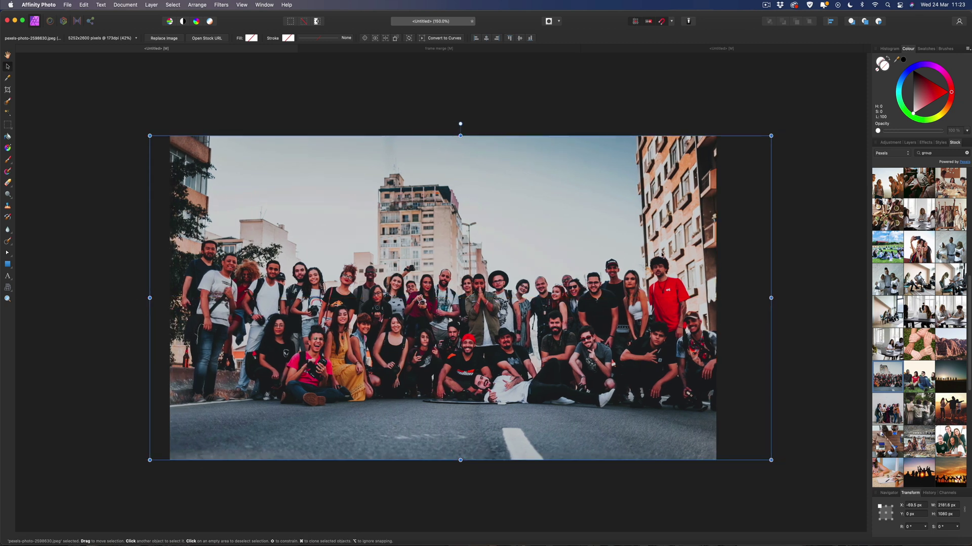
{"action": "left_click", "coordinate": [471, 91]}
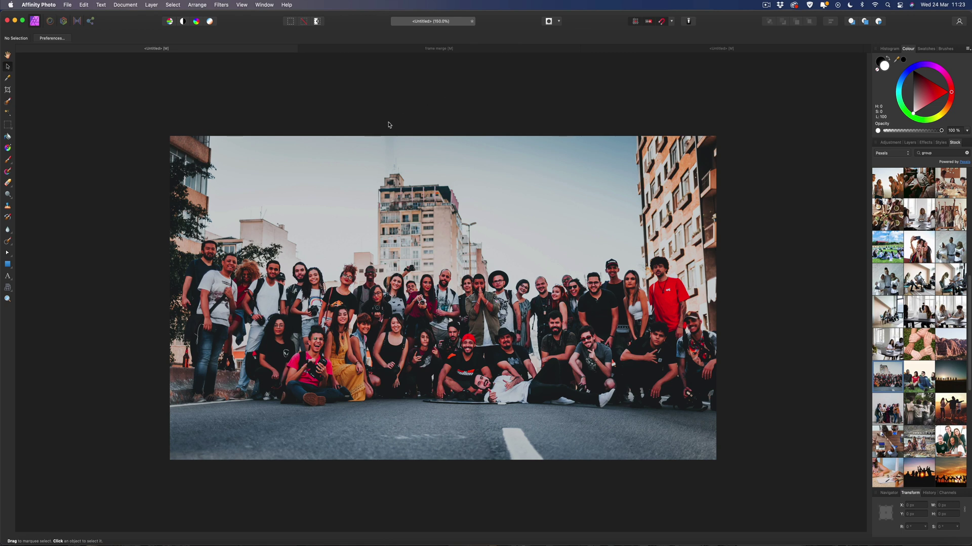
Draw a rectangle over the upper-left sky with no fill and an 11 pt white stroke.
{"action": "left_click", "coordinate": [8, 264]}
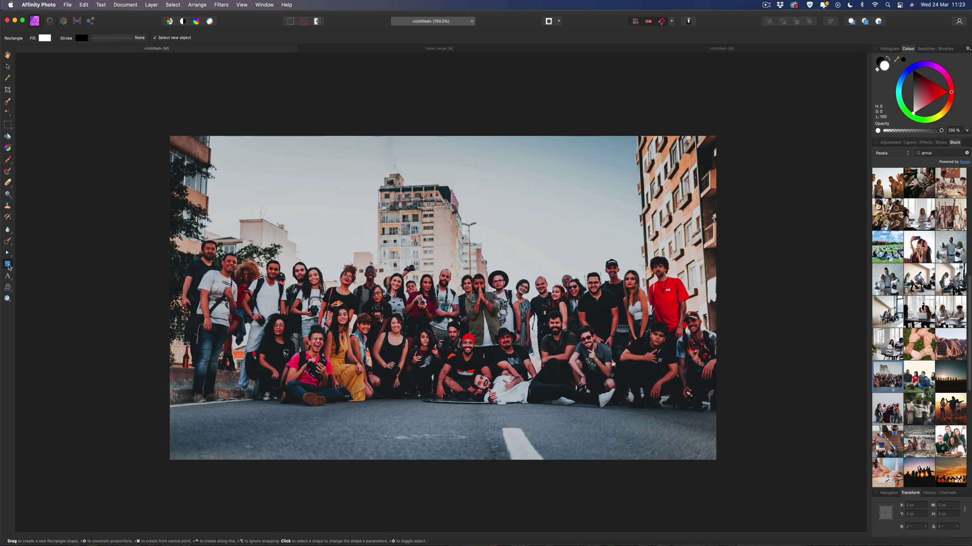
{"action": "left_click_drag", "start_coordinate": [233, 168], "coordinate": [349, 243]}
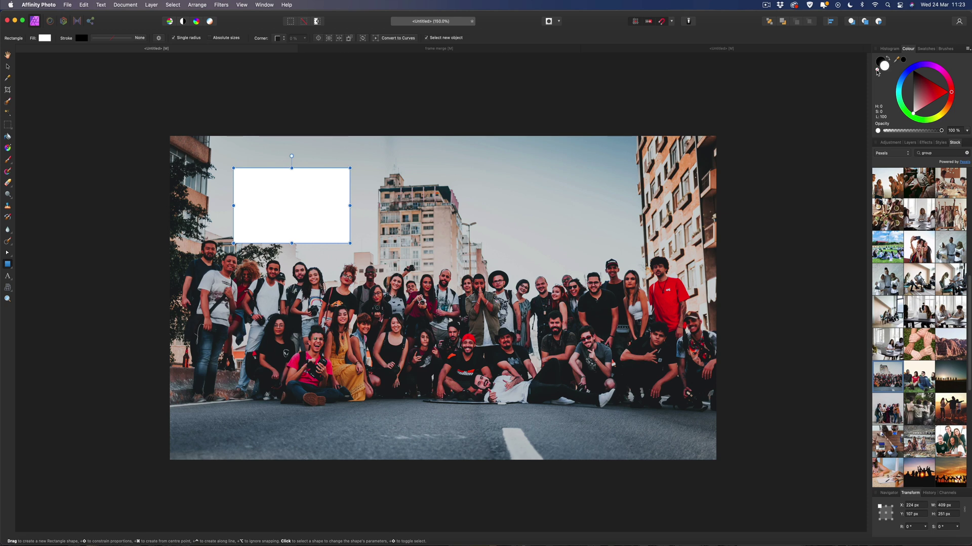
{"action": "left_click", "coordinate": [877, 72]}
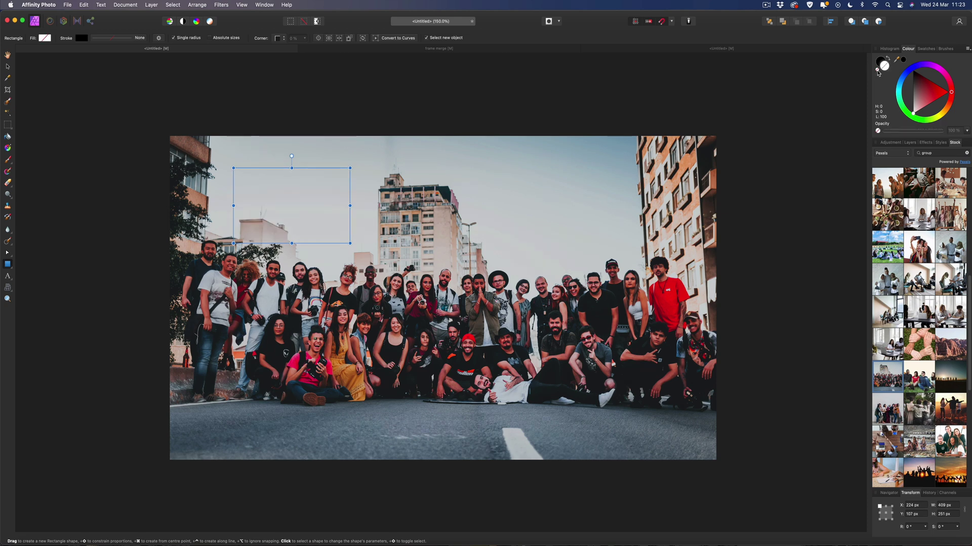
{"action": "left_click", "coordinate": [880, 61]}
{"action": "left_click_drag", "start_coordinate": [915, 107], "coordinate": [914, 119]}
{"action": "left_click", "coordinate": [111, 39]}
{"action": "left_click_drag", "start_coordinate": [99, 64], "coordinate": [111, 66]}
{"action": "left_click", "coordinate": [8, 66]}
{"action": "left_click", "coordinate": [39, 93]}
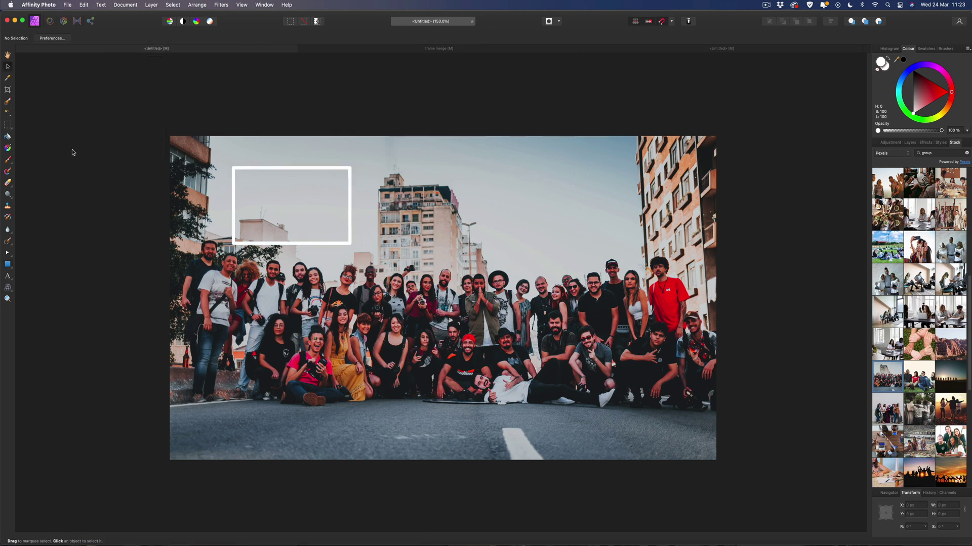
Select the rectangle frame and switch its stroke colour to a gradient.
{"action": "left_click", "coordinate": [234, 174]}
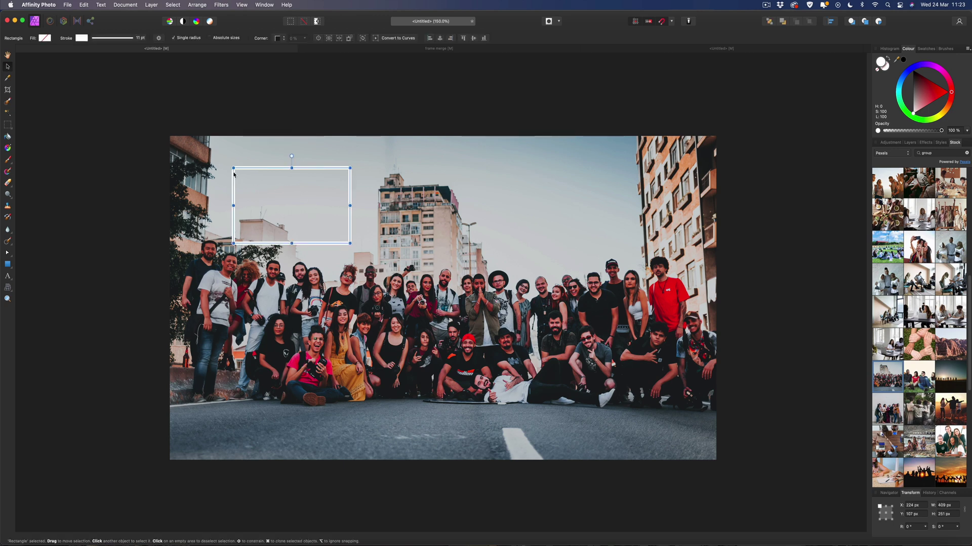
{"action": "left_click", "coordinate": [123, 39]}
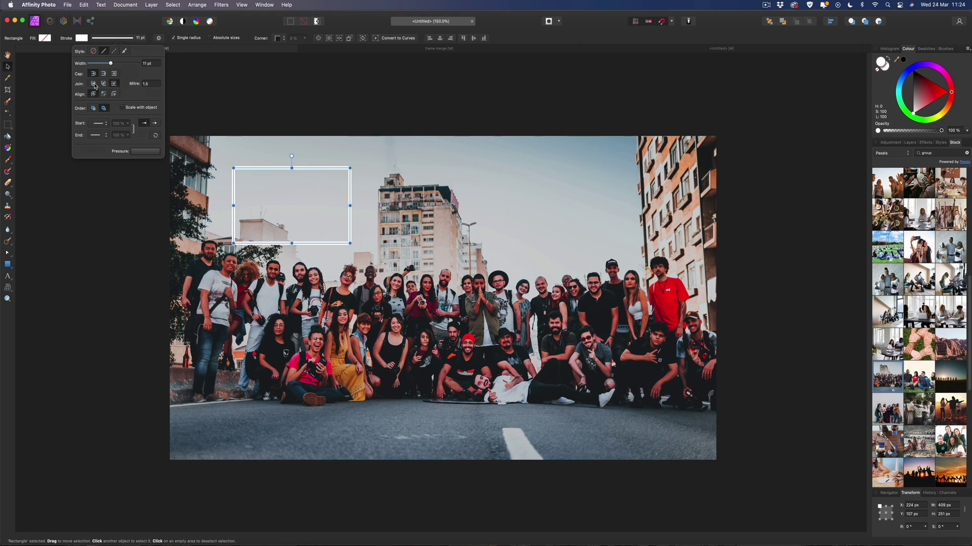
{"action": "left_click", "coordinate": [64, 103]}
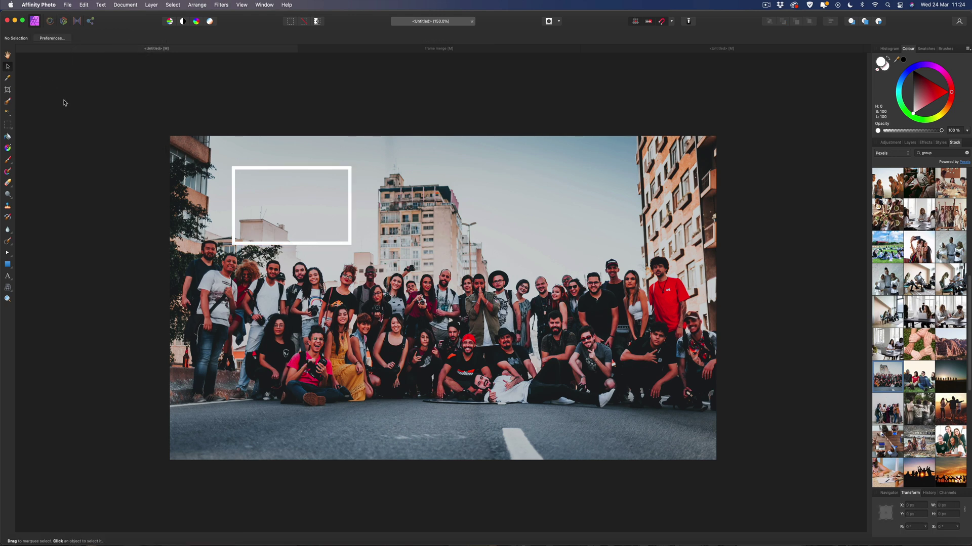
{"action": "left_click", "coordinate": [281, 170]}
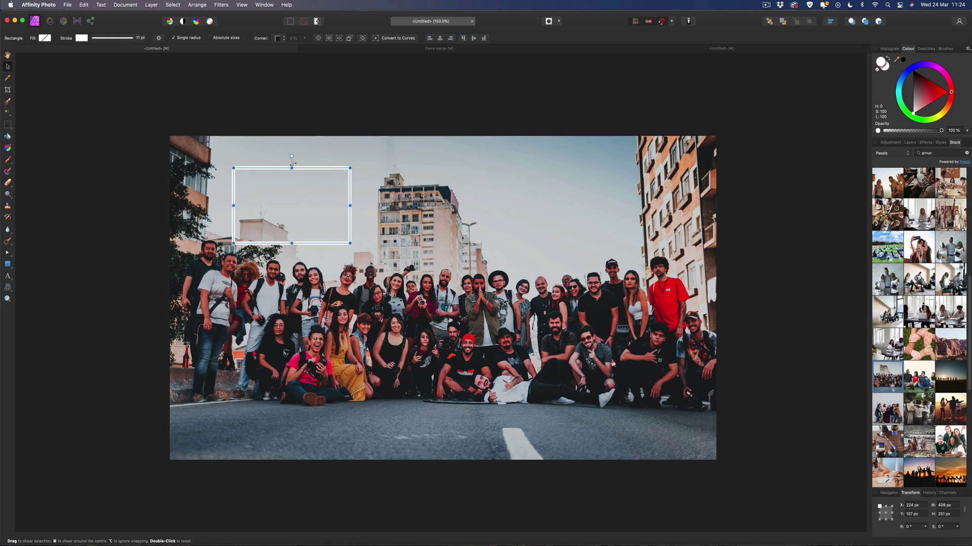
{"action": "left_click", "coordinate": [81, 41]}
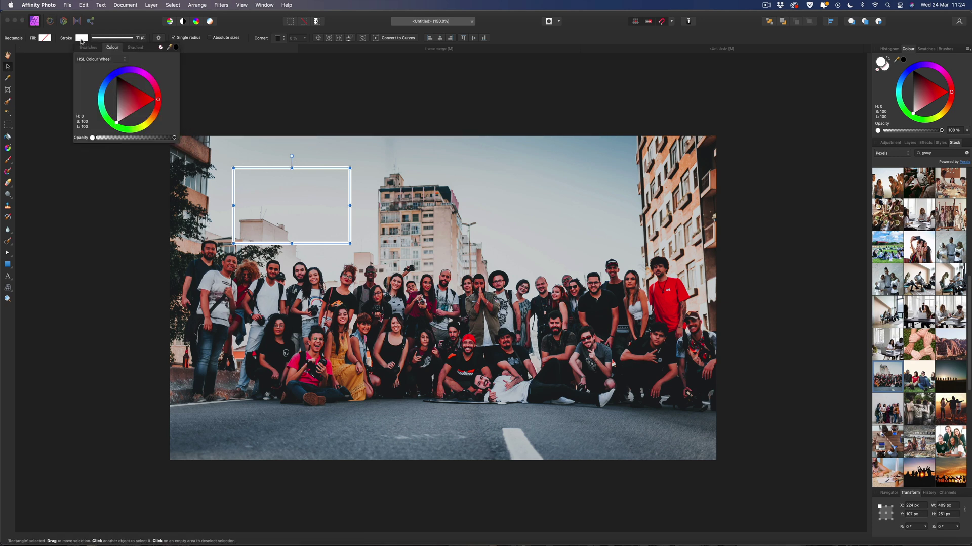
{"action": "left_click", "coordinate": [136, 47]}
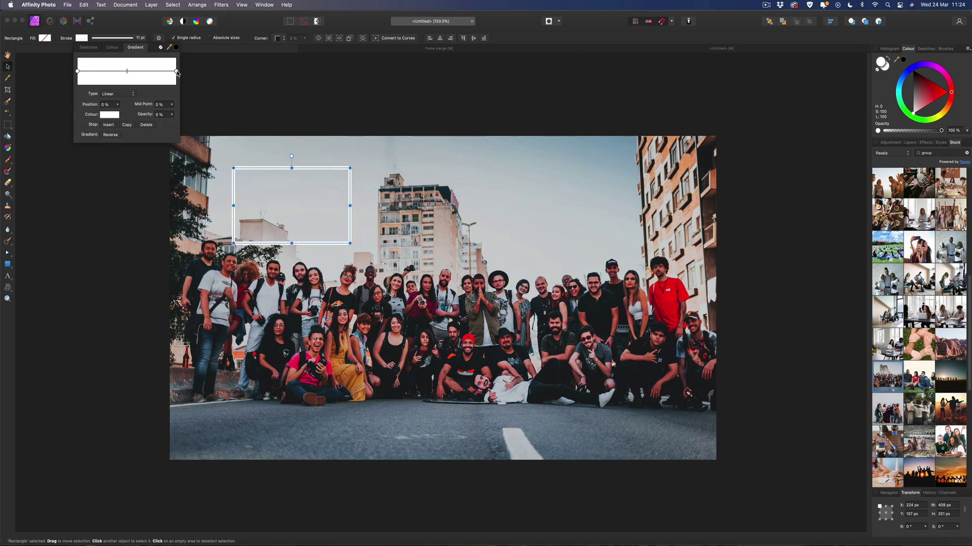
Lower the gradient's left stop to lightness 90, then reselect the frame.
{"action": "left_click", "coordinate": [77, 71]}
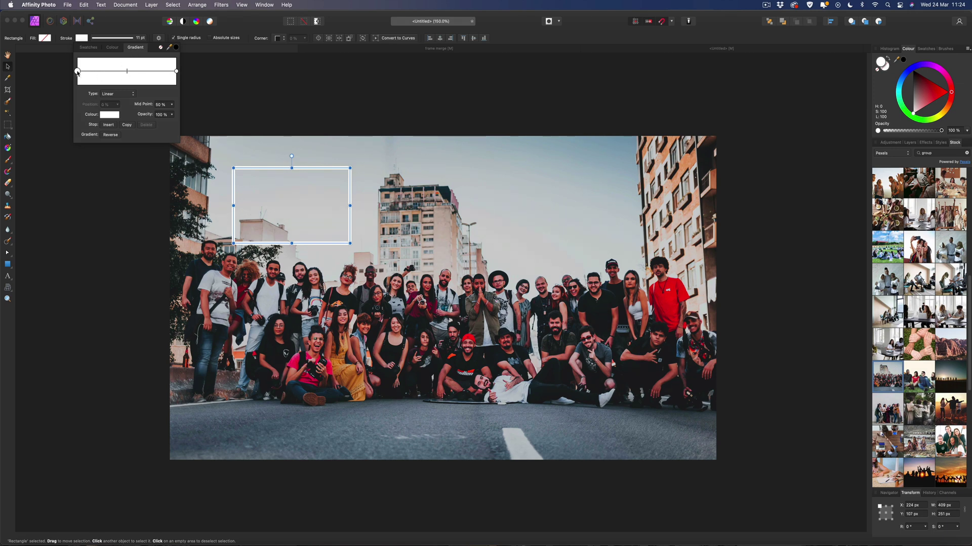
{"action": "left_click", "coordinate": [108, 116]}
{"action": "left_click", "coordinate": [127, 209]}
{"action": "left_click_drag", "start_coordinate": [126, 207], "coordinate": [126, 203]}
{"action": "left_click", "coordinate": [39, 83]}
{"action": "left_click", "coordinate": [39, 83]}
{"action": "left_click", "coordinate": [313, 171]}
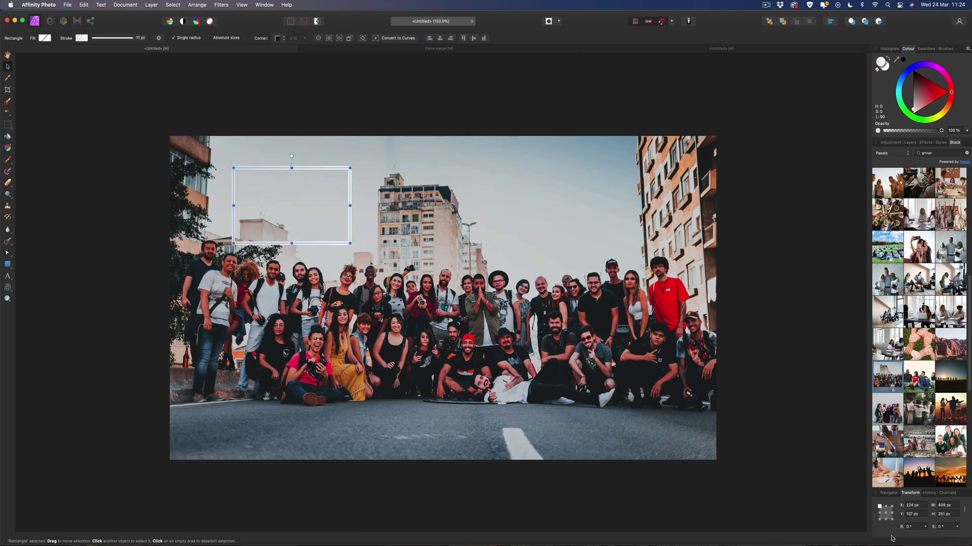
Give the frame layer an Outer Shadow with 10 px radius and 10 px offset.
{"action": "left_click", "coordinate": [910, 142]}
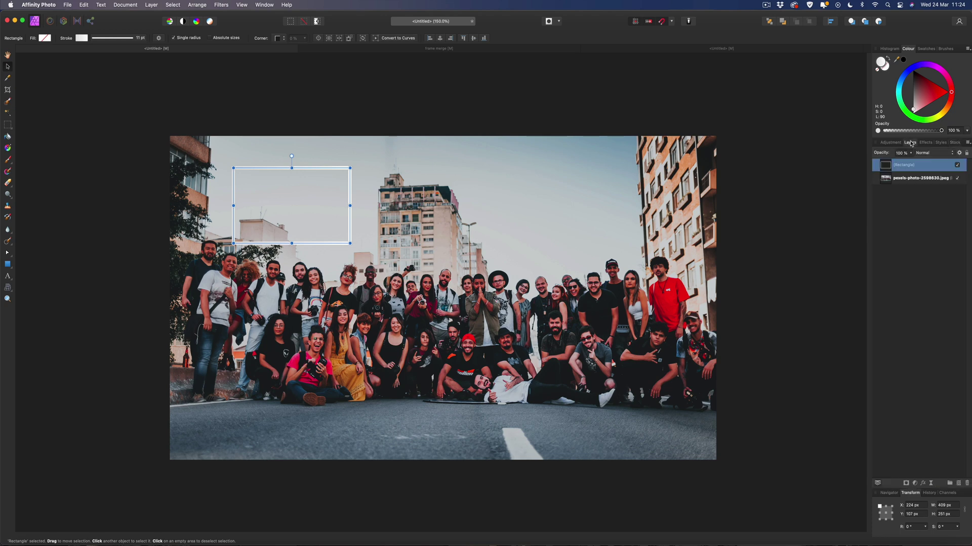
{"action": "left_click", "coordinate": [923, 483]}
{"action": "left_click", "coordinate": [645, 189]}
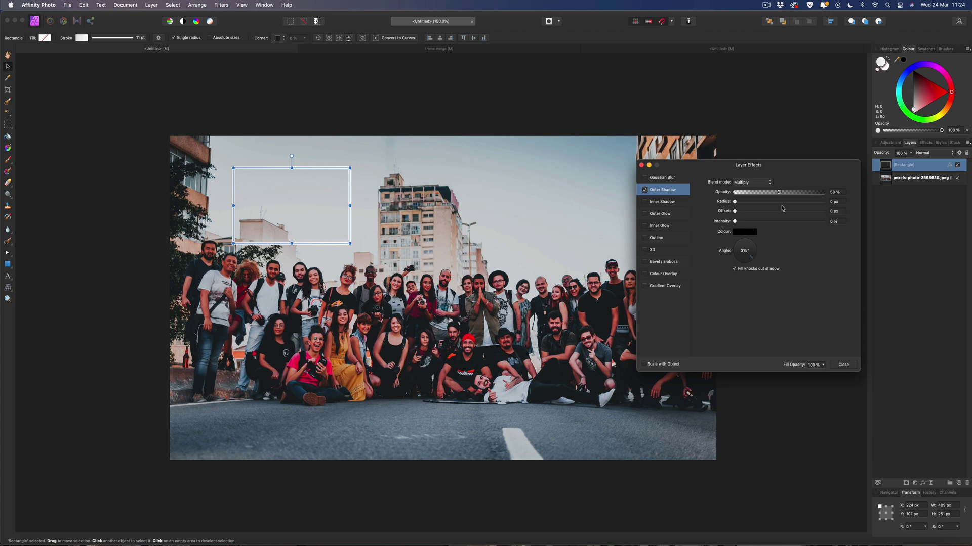
{"action": "double_click", "coordinate": [832, 202]}
{"action": "type", "text": "10"}
{"action": "left_click", "coordinate": [831, 211]}
{"action": "key", "text": "Return"}
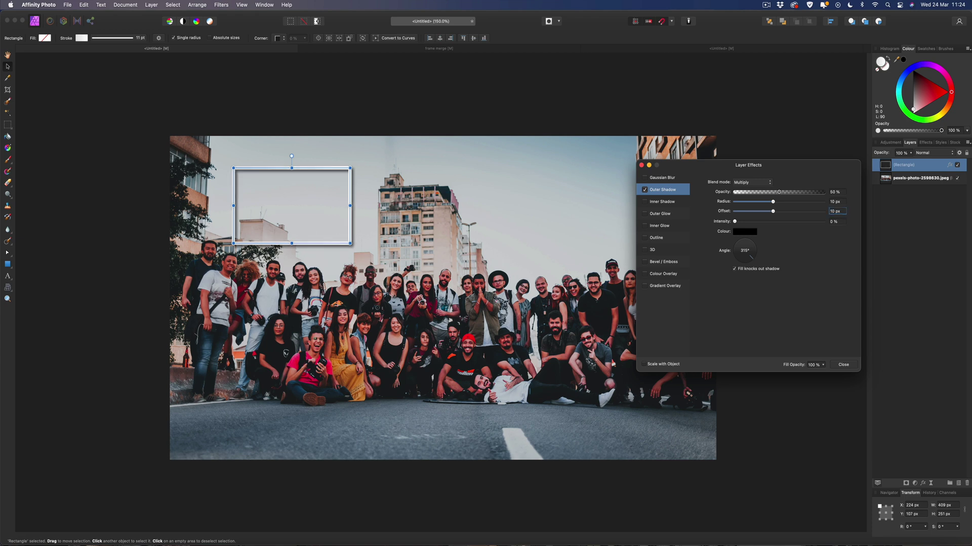
{"action": "left_click", "coordinate": [843, 365]}
{"action": "left_click", "coordinate": [812, 312]}
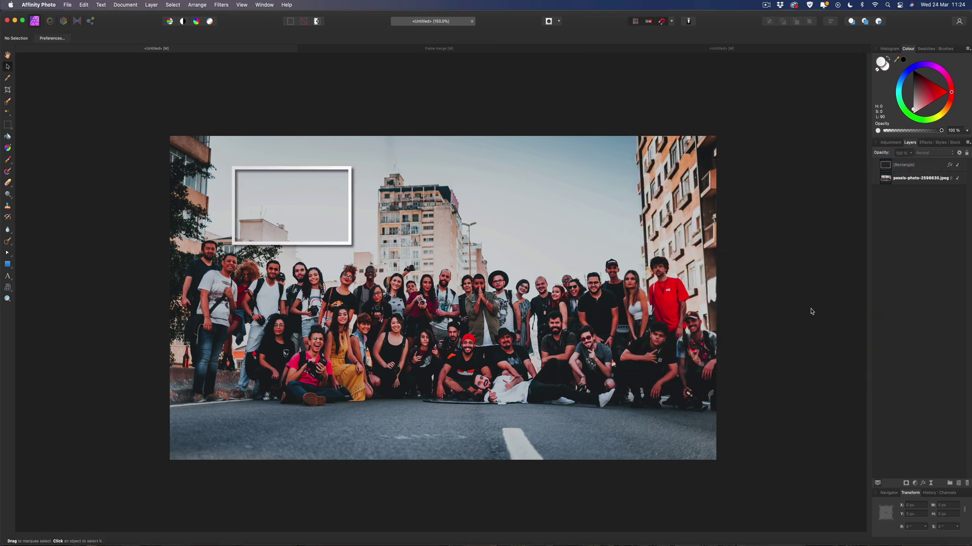
{"action": "left_click", "coordinate": [306, 170]}
Move the frame onto the people at left, tilt it 11.5°, shrink it slightly, and duplicate it.
{"action": "left_click_drag", "start_coordinate": [318, 170], "coordinate": [247, 224]}
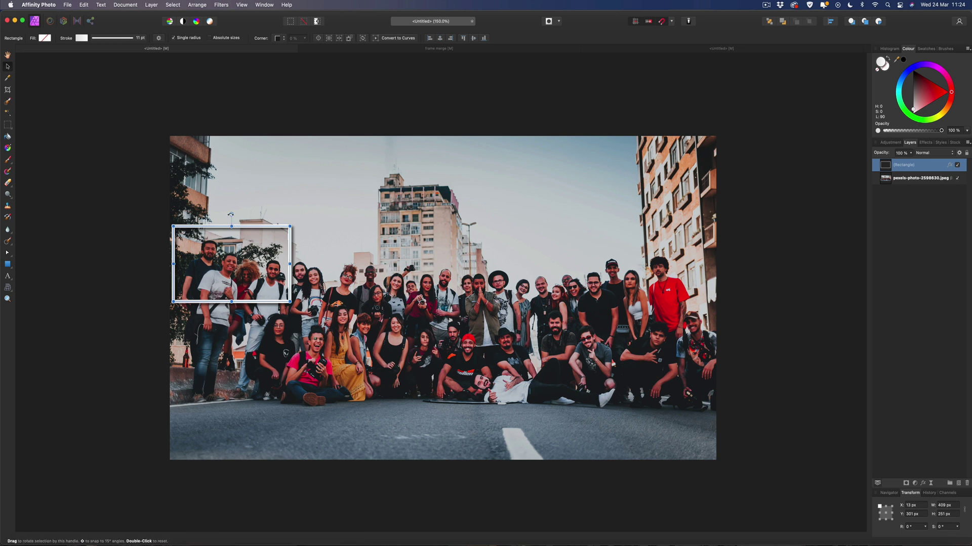
{"action": "left_click_drag", "start_coordinate": [230, 215], "coordinate": [235, 246]}
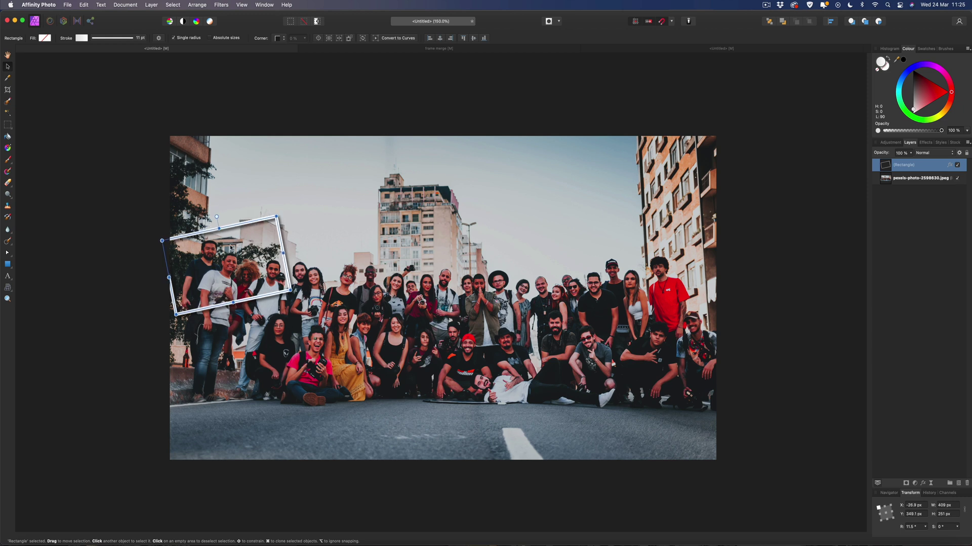
{"action": "left_click_drag", "start_coordinate": [161, 241], "coordinate": [173, 245]}
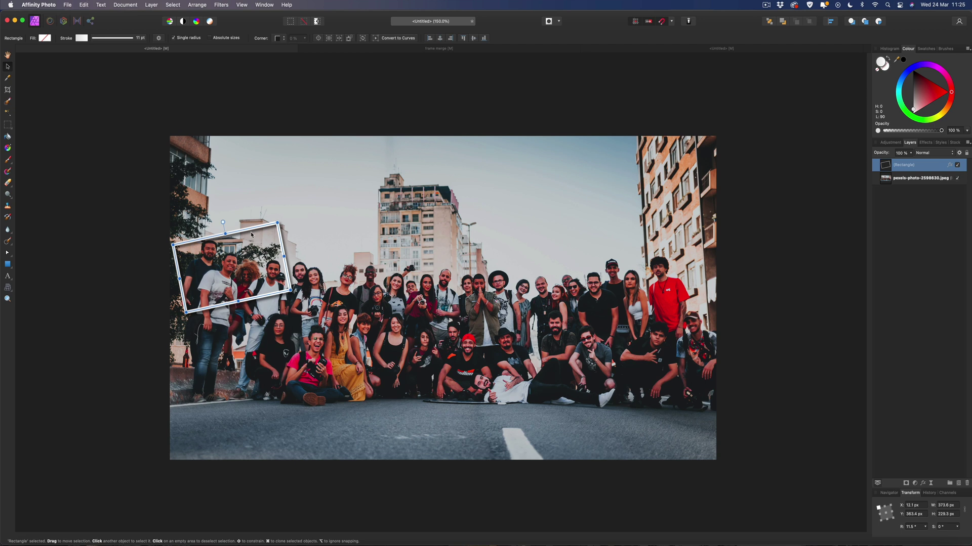
{"action": "key", "text": "super+j"}
{"action": "left_click_drag", "start_coordinate": [239, 229], "coordinate": [258, 243]}
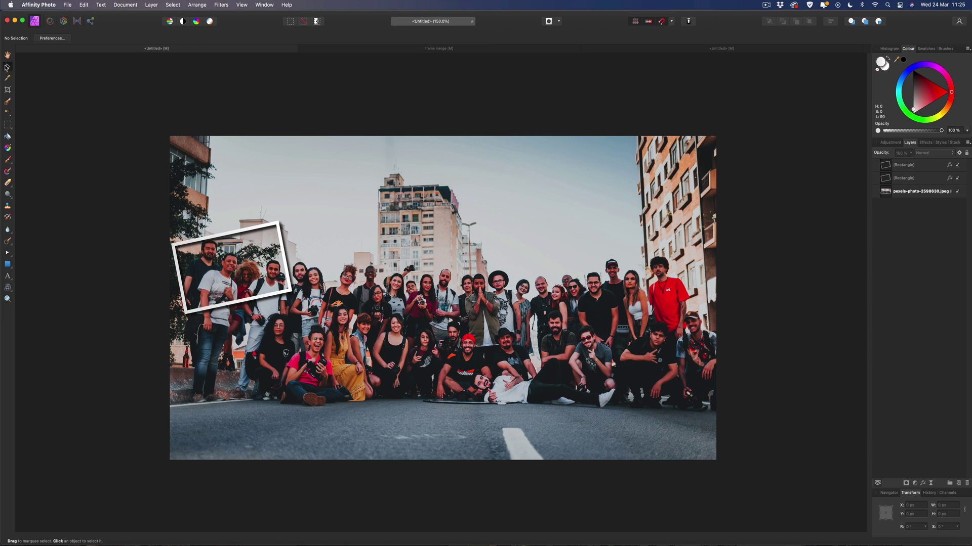
Move the duplicate over the group and add two more frame copies further right.
{"action": "left_click", "coordinate": [246, 232]}
{"action": "left_click_drag", "start_coordinate": [250, 241], "coordinate": [314, 313]}
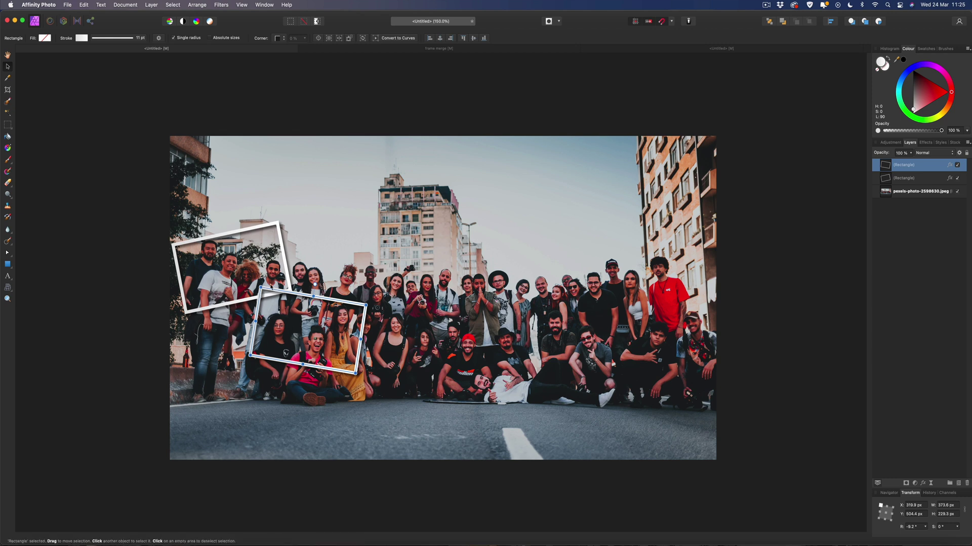
{"action": "left_click_drag", "start_coordinate": [271, 287], "coordinate": [271, 287]}
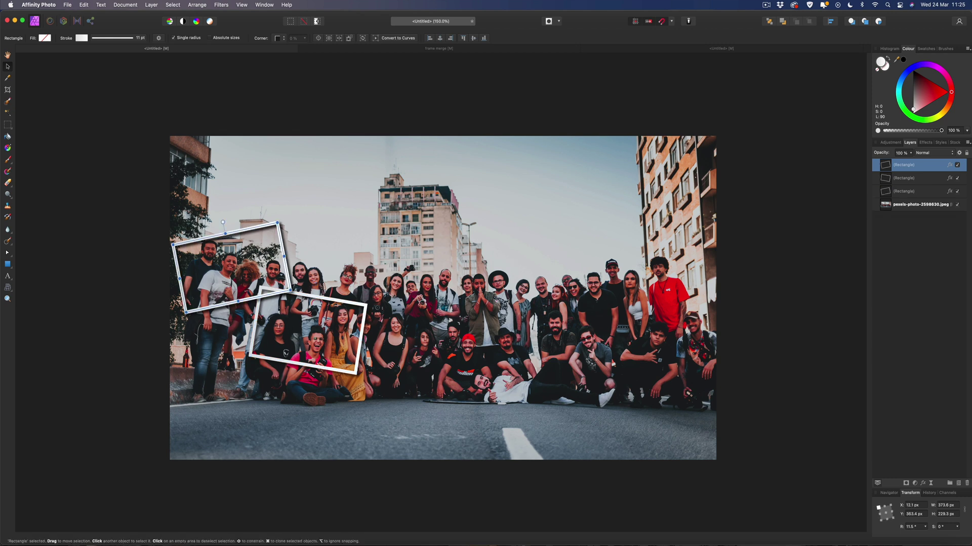
{"action": "left_click_drag", "start_coordinate": [243, 231], "coordinate": [348, 258]}
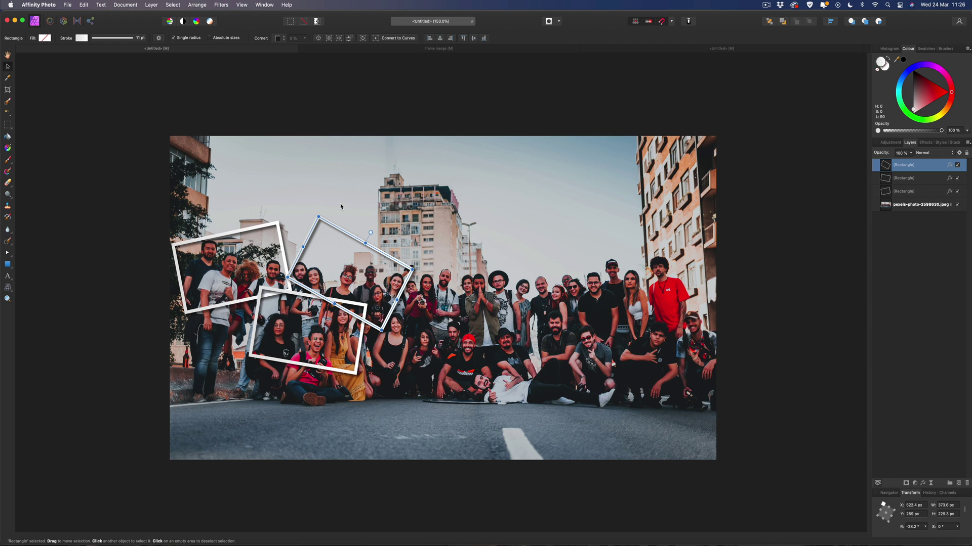
{"action": "key", "text": "super+v"}
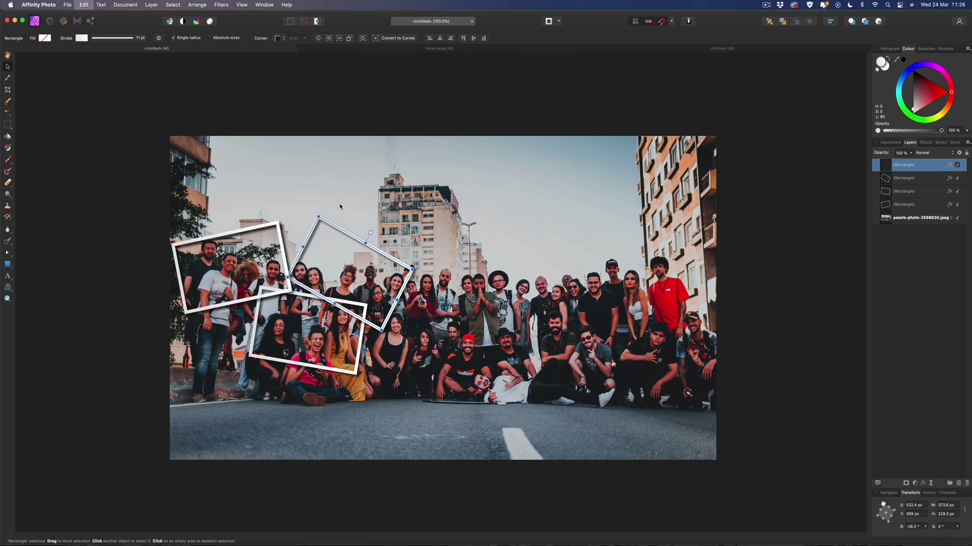
{"action": "left_click_drag", "start_coordinate": [252, 229], "coordinate": [422, 295]}
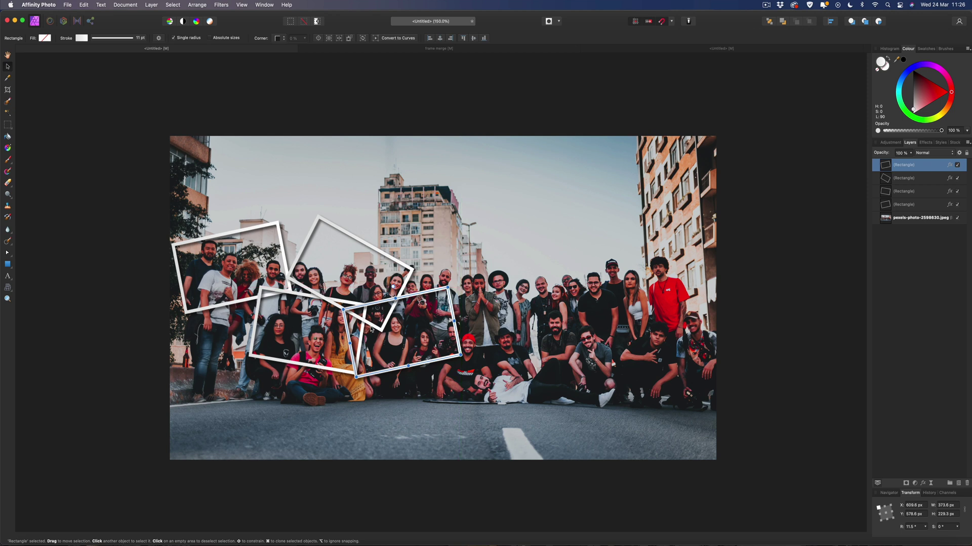
Nudge the lower-left frame, tilt the right frame, and clone another oppositely tilted copy further right.
{"action": "left_click", "coordinate": [294, 296]}
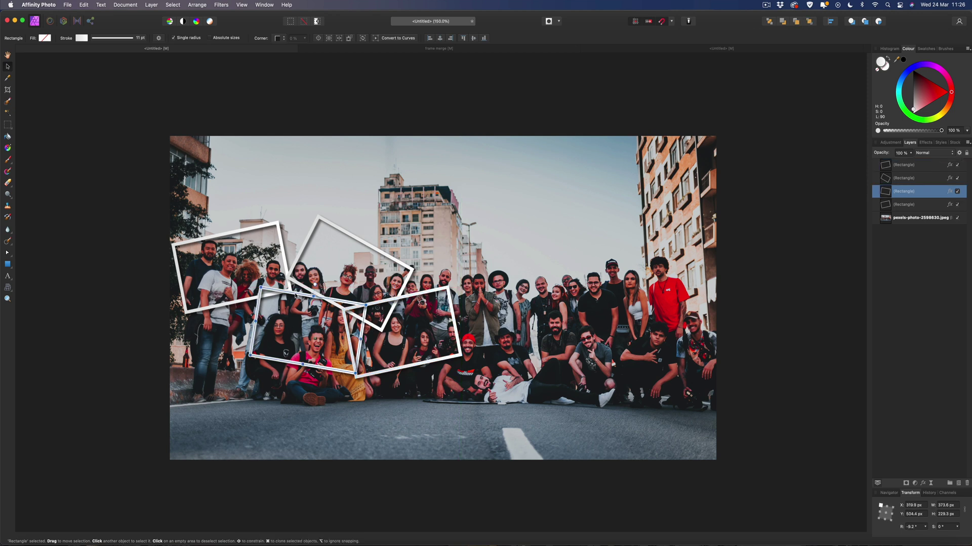
{"action": "left_click_drag", "start_coordinate": [295, 296], "coordinate": [285, 293]}
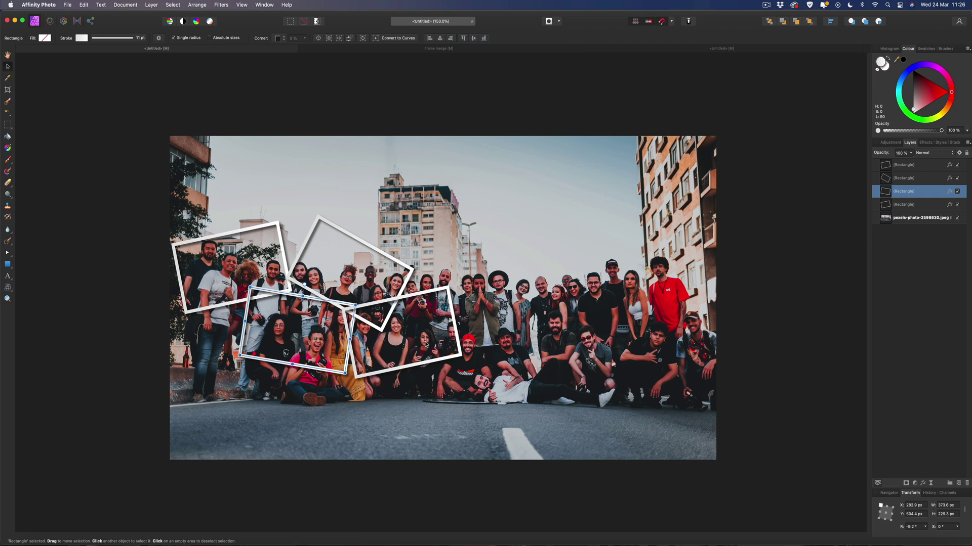
{"action": "left_click", "coordinate": [428, 296]}
{"action": "mouse_move", "coordinate": [399, 290]}
{"action": "left_mouse_down"}
{"action": "mouse_move", "coordinate": [388, 288]}
{"action": "mouse_move", "coordinate": [411, 286]}
{"action": "mouse_move", "coordinate": [392, 285]}
{"action": "left_mouse_up"}
{"action": "left_click_drag", "start_coordinate": [419, 325], "coordinate": [404, 327]}
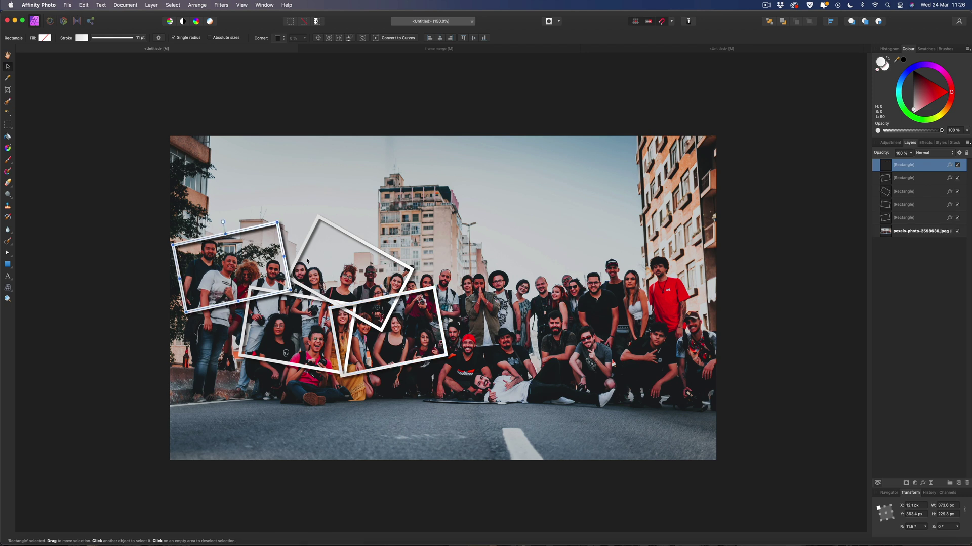
{"action": "mouse_move", "coordinate": [390, 318]}
{"action": "left_mouse_down"}
{"action": "mouse_move", "coordinate": [474, 311]}
{"action": "mouse_move", "coordinate": [493, 296]}
{"action": "mouse_move", "coordinate": [492, 279]}
{"action": "mouse_move", "coordinate": [480, 279]}
{"action": "left_mouse_up"}
{"action": "left_click_drag", "start_coordinate": [444, 242], "coordinate": [456, 238]}
{"action": "left_click_drag", "start_coordinate": [463, 271], "coordinate": [469, 269]}
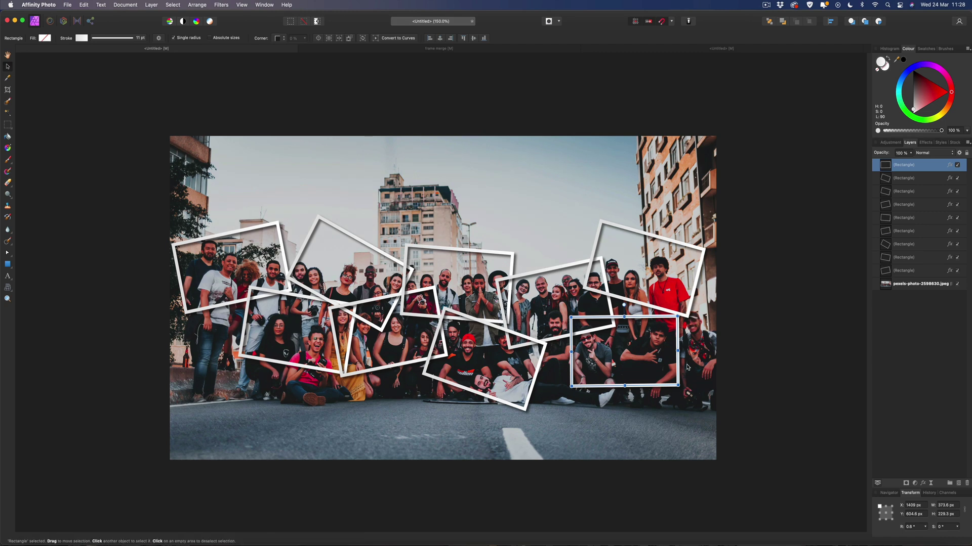
Deselect everything, check through the nine frame layers, and select the group photo layer.
{"action": "left_click", "coordinate": [730, 329]}
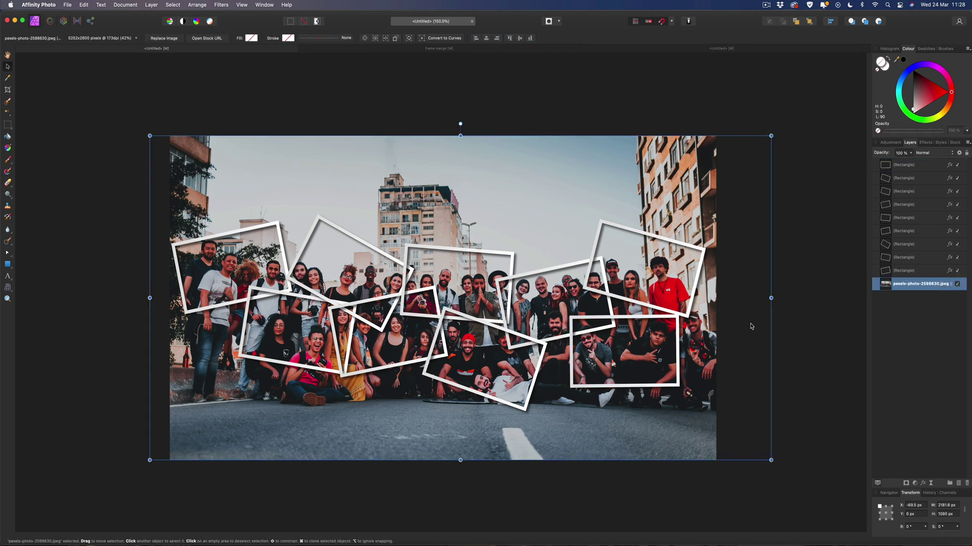
{"action": "key", "text": "super+d"}
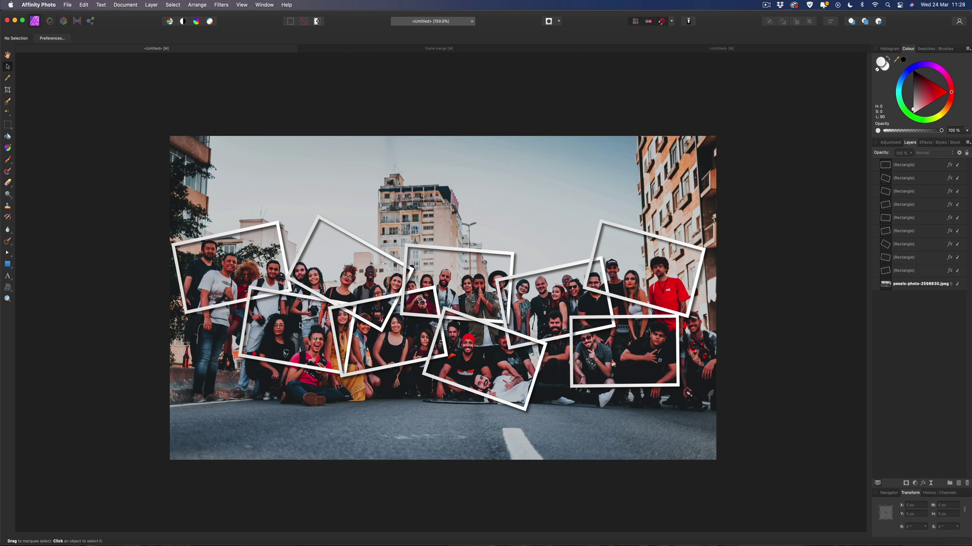
{"action": "left_click", "coordinate": [906, 164]}
{"action": "left_click", "coordinate": [906, 178]}
{"action": "left_click", "coordinate": [906, 191]}
{"action": "left_click", "coordinate": [905, 204]}
{"action": "left_click", "coordinate": [906, 217]}
{"action": "left_click", "coordinate": [906, 231]}
{"action": "left_click", "coordinate": [906, 244]}
{"action": "left_click", "coordinate": [905, 257]}
{"action": "left_click", "coordinate": [904, 271]}
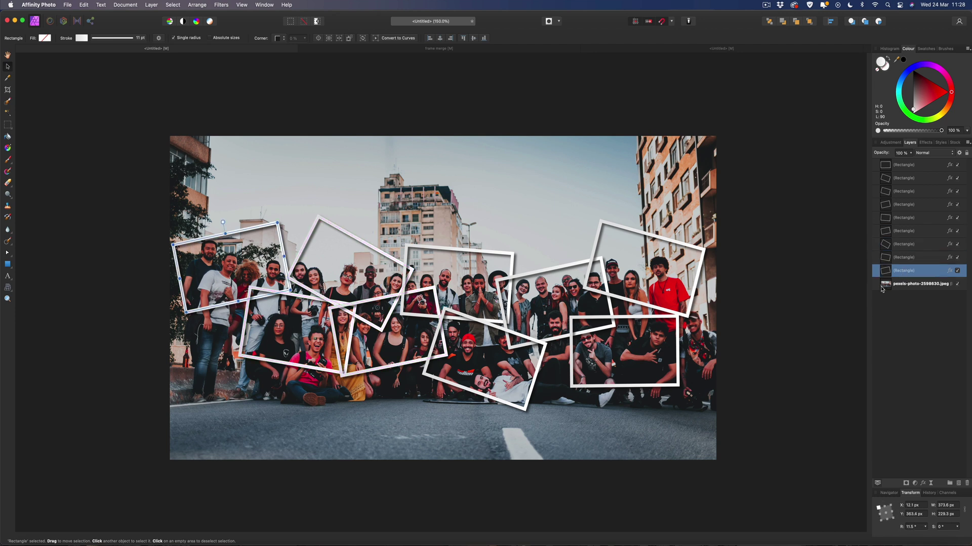
{"action": "left_click", "coordinate": [908, 285]}
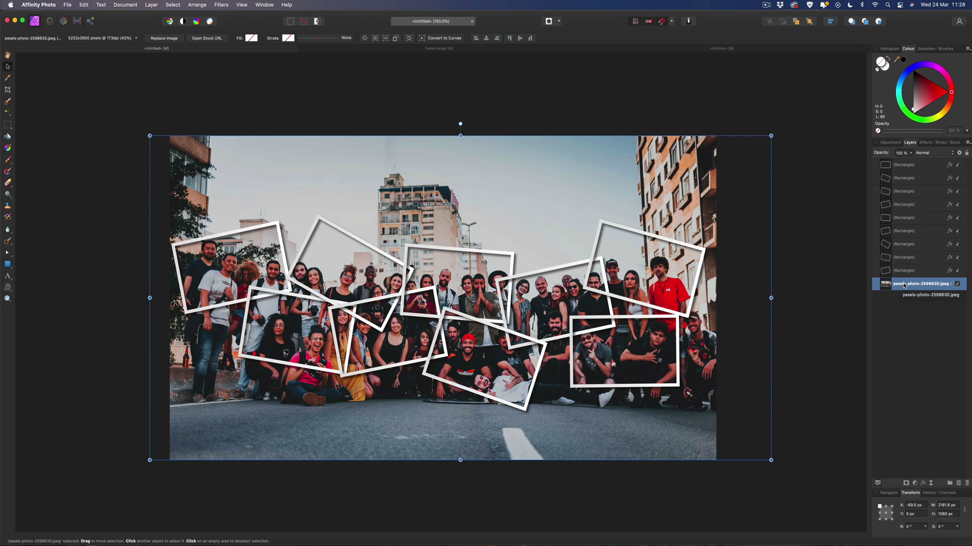
Duplicate the group photo and drag each copy onto a Rectangle layer to clip it inside.
{"action": "key", "text": "super+j"}
{"action": "key", "text": "super+j"}
{"action": "key", "text": "super+j"}
{"action": "key", "text": "super+j"}
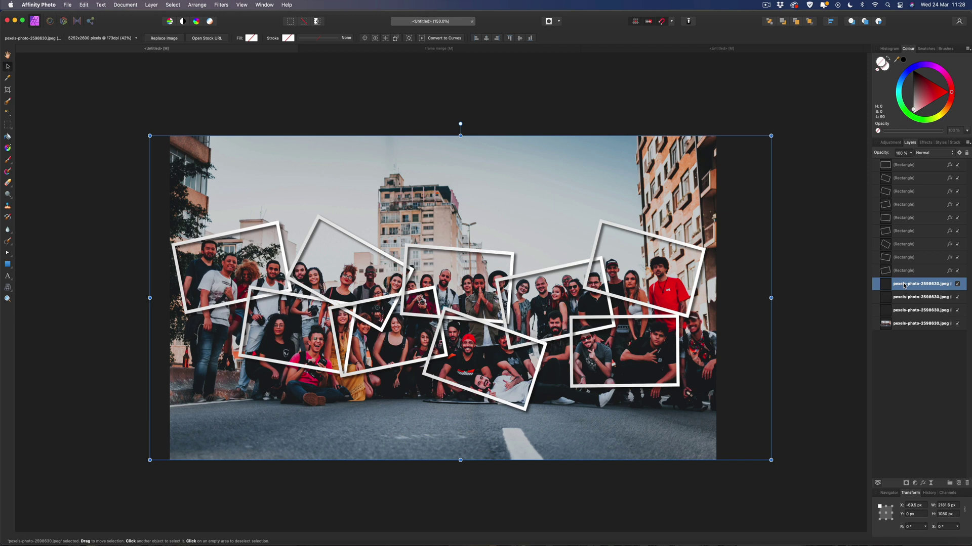
{"action": "key", "text": "super+j"}
{"action": "key", "text": "super+j"}
{"action": "key", "text": "super+j"}
{"action": "key", "text": "super+j"}
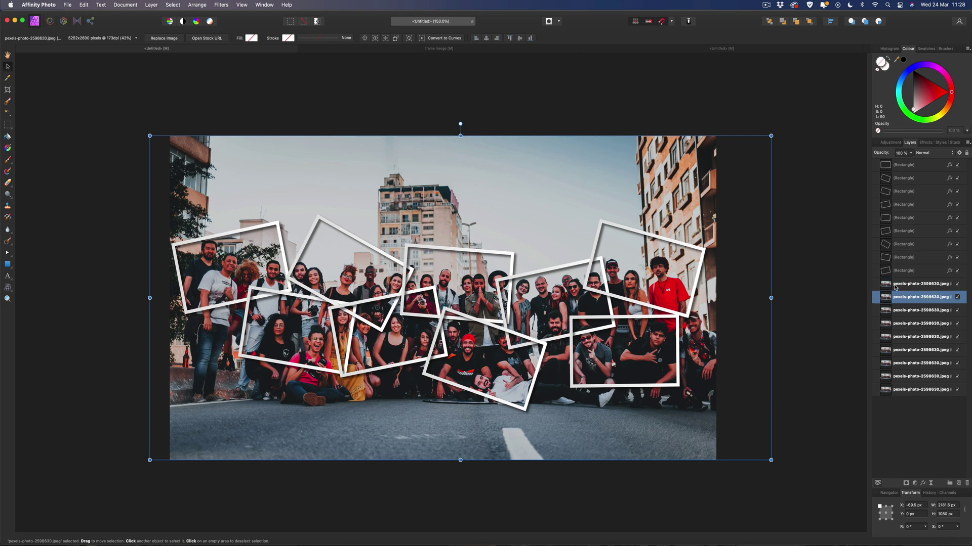
{"action": "key", "text": "alt+["}
{"action": "left_click", "coordinate": [900, 285]}
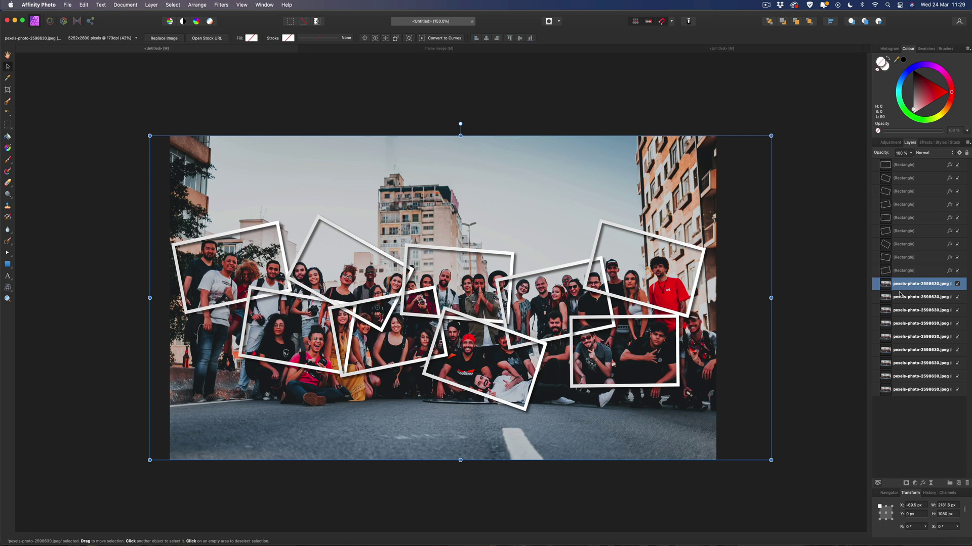
{"action": "left_click_drag", "start_coordinate": [888, 286], "coordinate": [913, 173]}
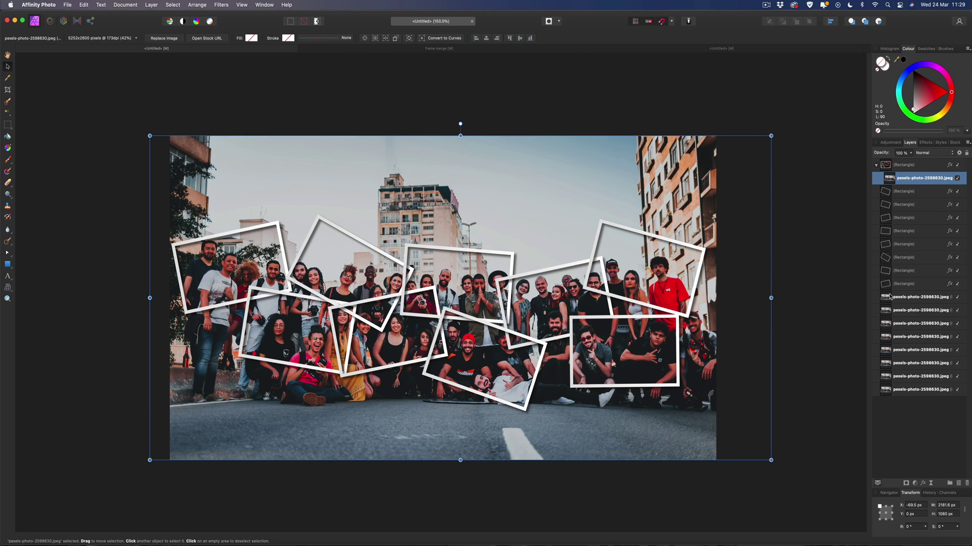
{"action": "left_click_drag", "start_coordinate": [888, 299], "coordinate": [915, 201]}
{"action": "left_click_drag", "start_coordinate": [889, 298], "coordinate": [908, 225]}
{"action": "mouse_move", "coordinate": [890, 299]}
{"action": "left_mouse_down"}
{"action": "mouse_move", "coordinate": [892, 249]}
{"action": "mouse_move", "coordinate": [908, 236]}
{"action": "mouse_move", "coordinate": [893, 262]}
{"action": "mouse_move", "coordinate": [910, 247]}
{"action": "mouse_move", "coordinate": [901, 268]}
{"action": "mouse_move", "coordinate": [911, 261]}
{"action": "mouse_move", "coordinate": [909, 274]}
{"action": "mouse_move", "coordinate": [888, 285]}
{"action": "left_mouse_up"}
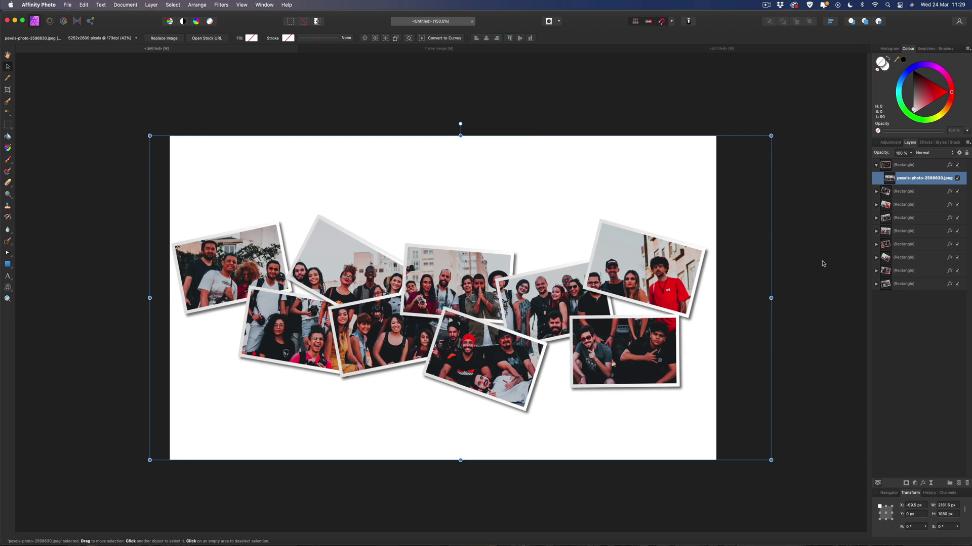
{"action": "left_click", "coordinate": [824, 258]}
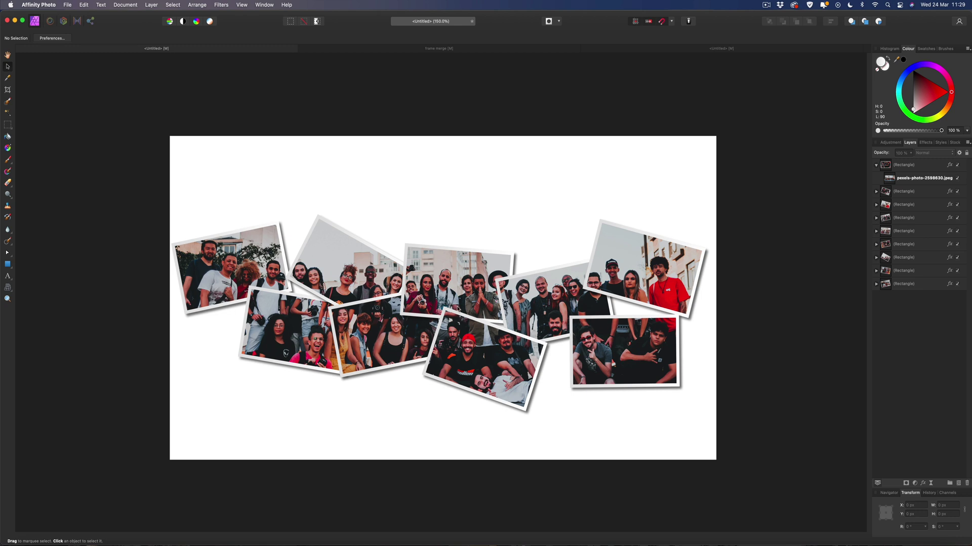
Raise the middle, top-left and second tilted snapshots above their neighbours in the Layers panel.
{"action": "left_click", "coordinate": [465, 264]}
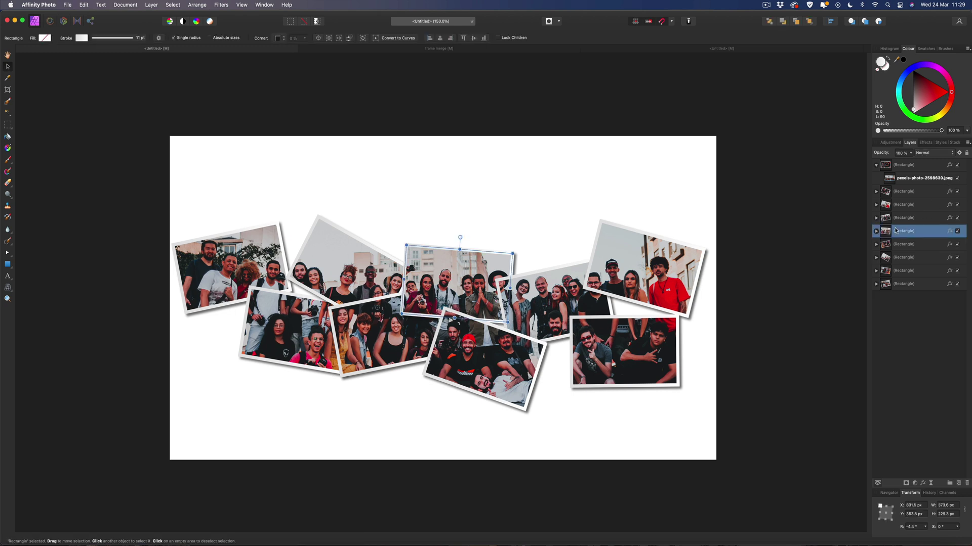
{"action": "left_click", "coordinate": [876, 165]}
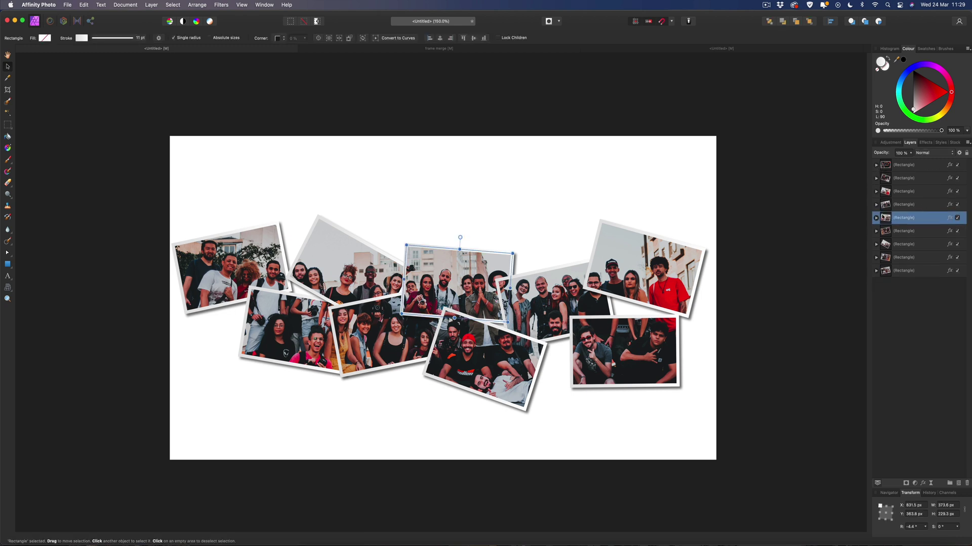
{"action": "left_click_drag", "start_coordinate": [880, 219], "coordinate": [875, 162]}
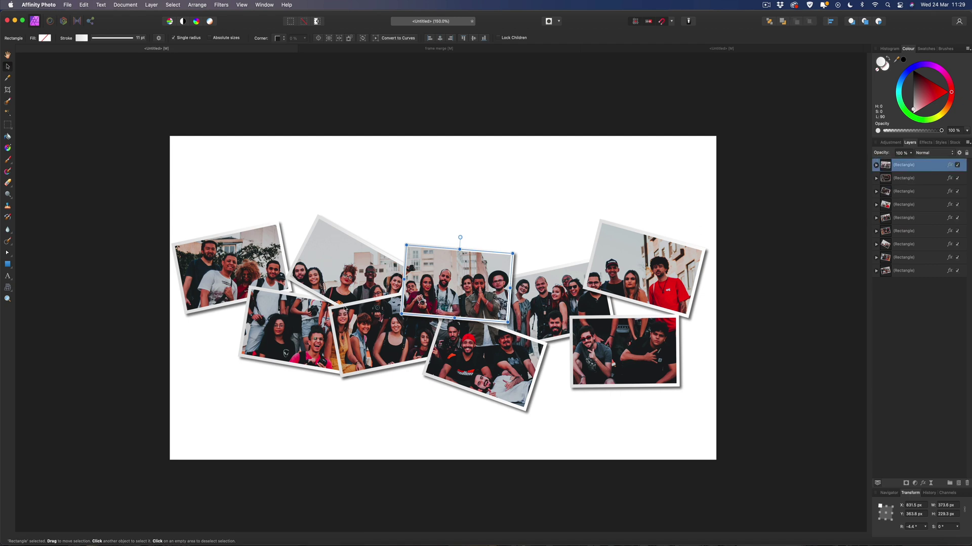
{"action": "left_click", "coordinate": [269, 261]}
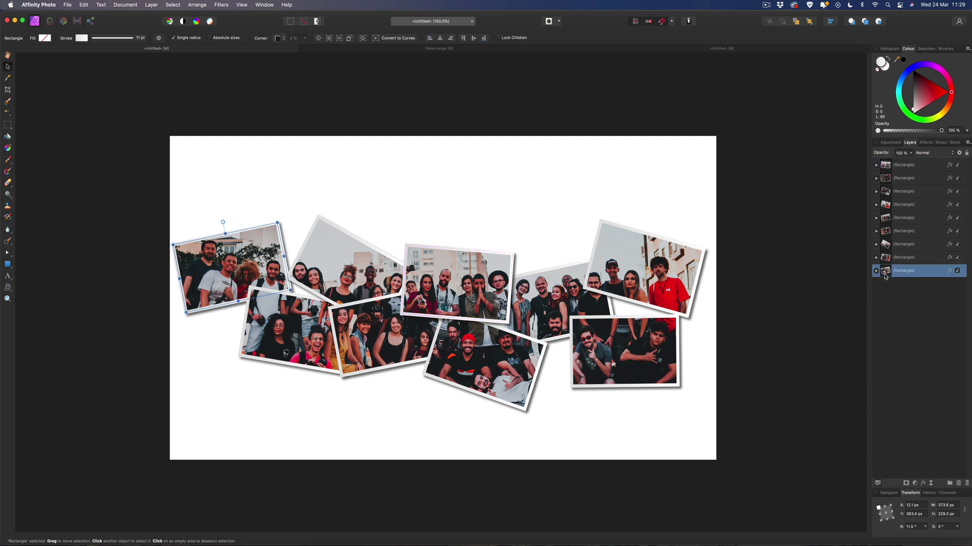
{"action": "left_click_drag", "start_coordinate": [886, 275], "coordinate": [876, 163]}
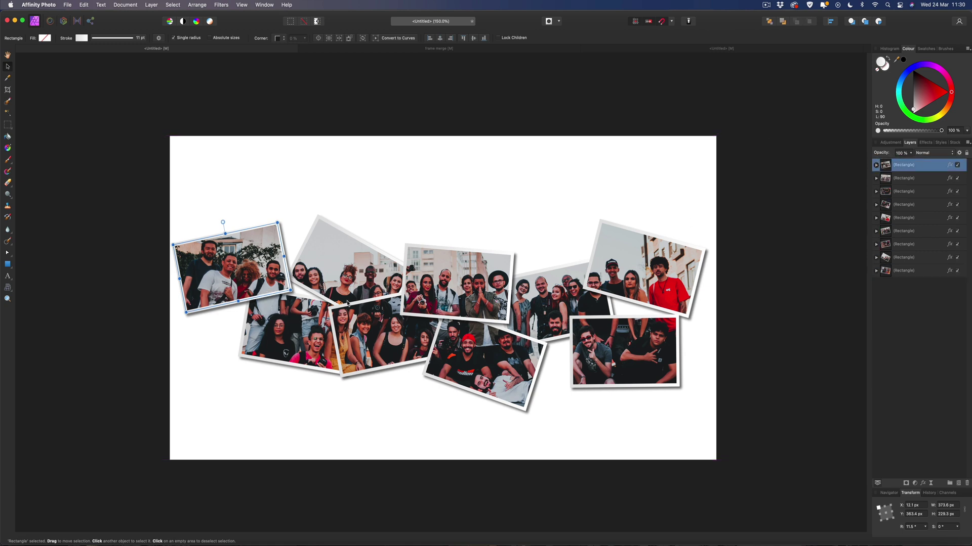
{"action": "left_click", "coordinate": [376, 254]}
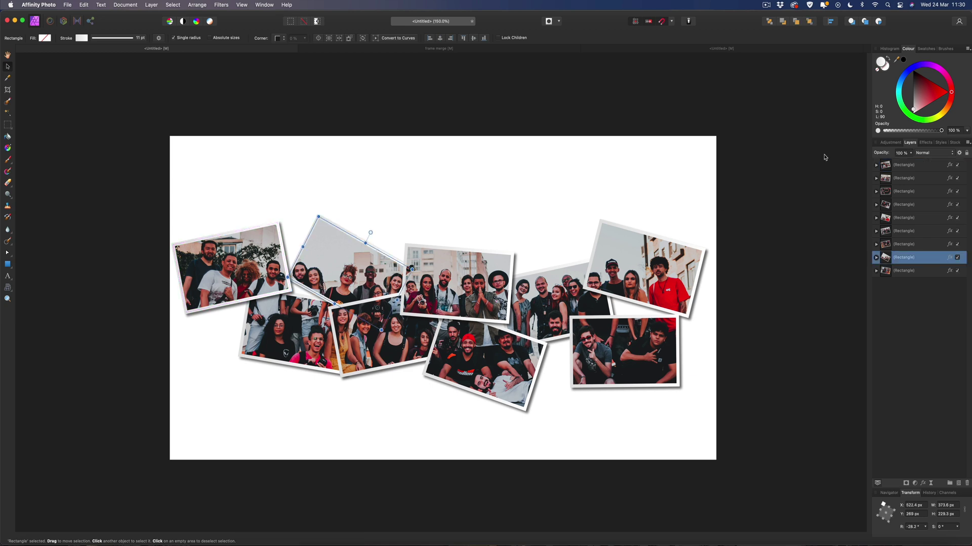
{"action": "left_click_drag", "start_coordinate": [889, 259], "coordinate": [886, 244]}
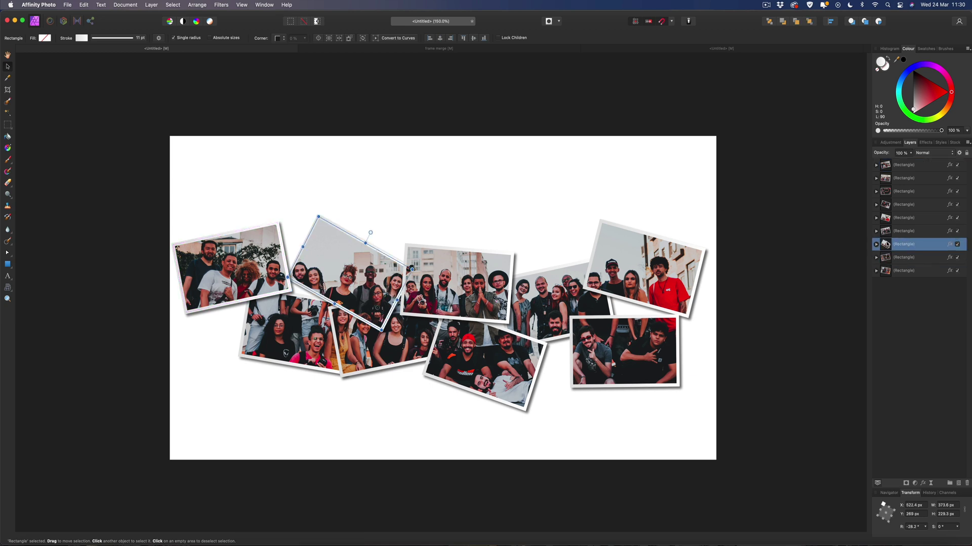
{"action": "left_click", "coordinate": [580, 156]}
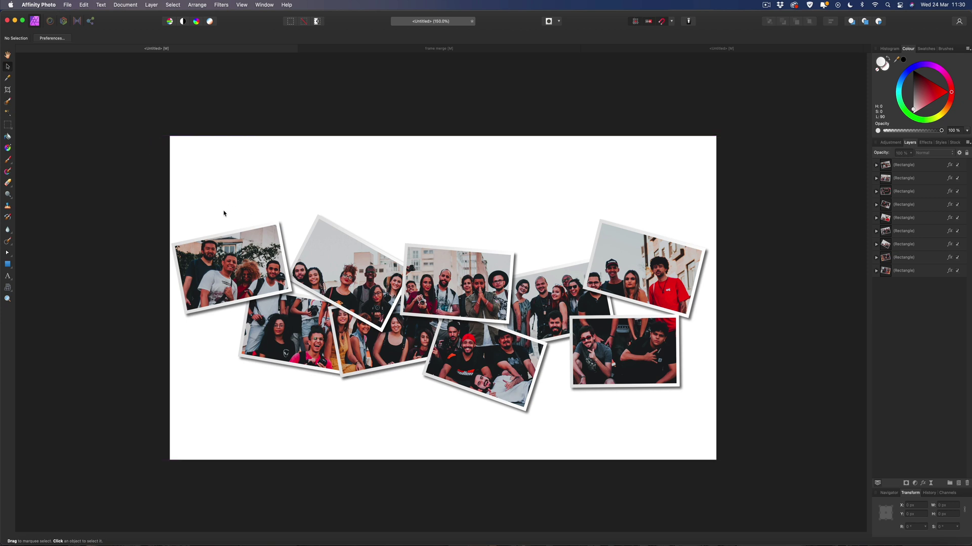
Open the Stock panel and keep Pexels as the photo source.
{"action": "left_click", "coordinate": [953, 144]}
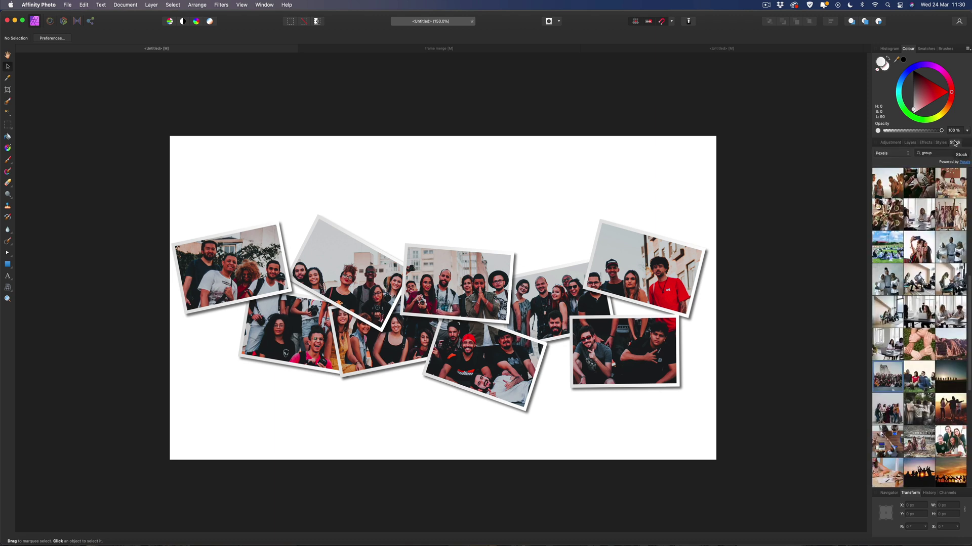
{"action": "left_click", "coordinate": [241, 5]}
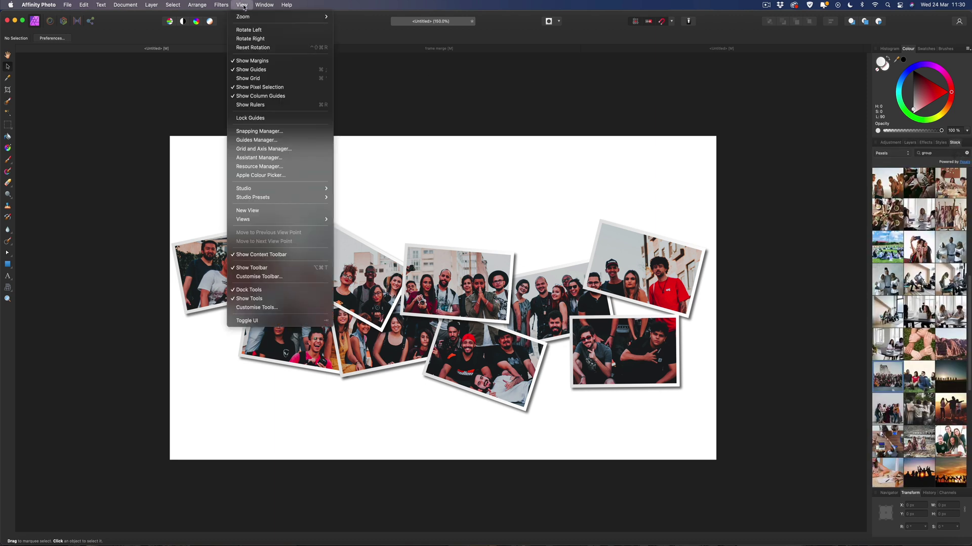
{"action": "mouse_move", "coordinate": [261, 189]}
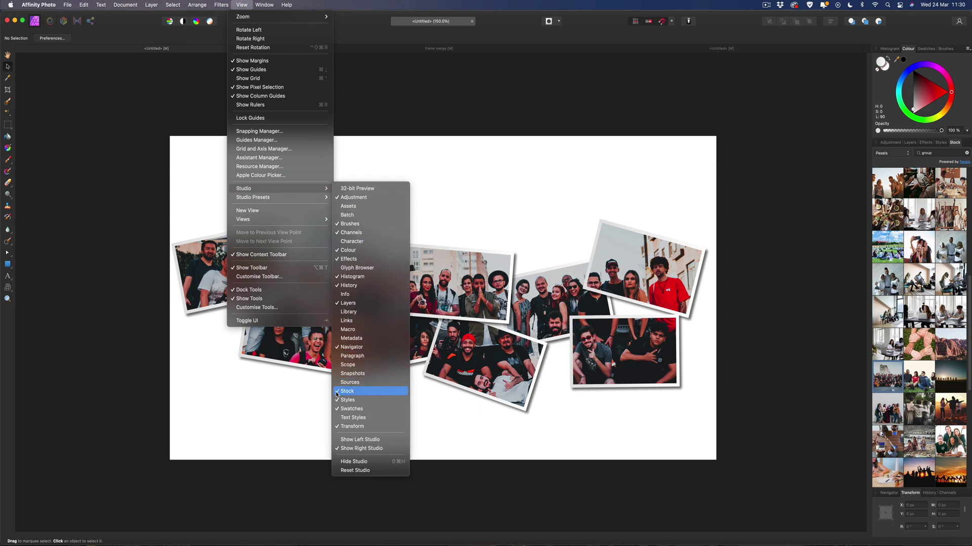
{"action": "left_click", "coordinate": [545, 124]}
{"action": "left_click", "coordinate": [892, 154]}
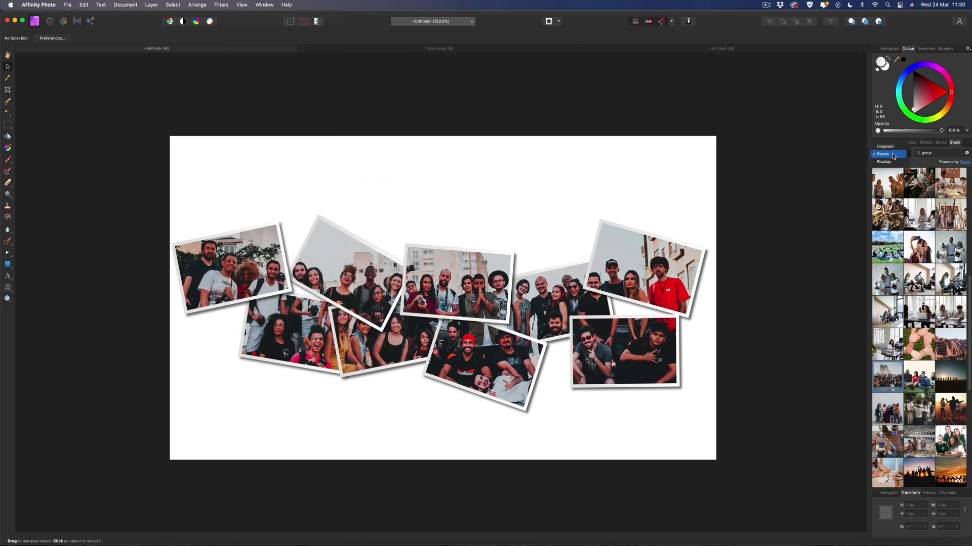
{"action": "left_click", "coordinate": [894, 154]}
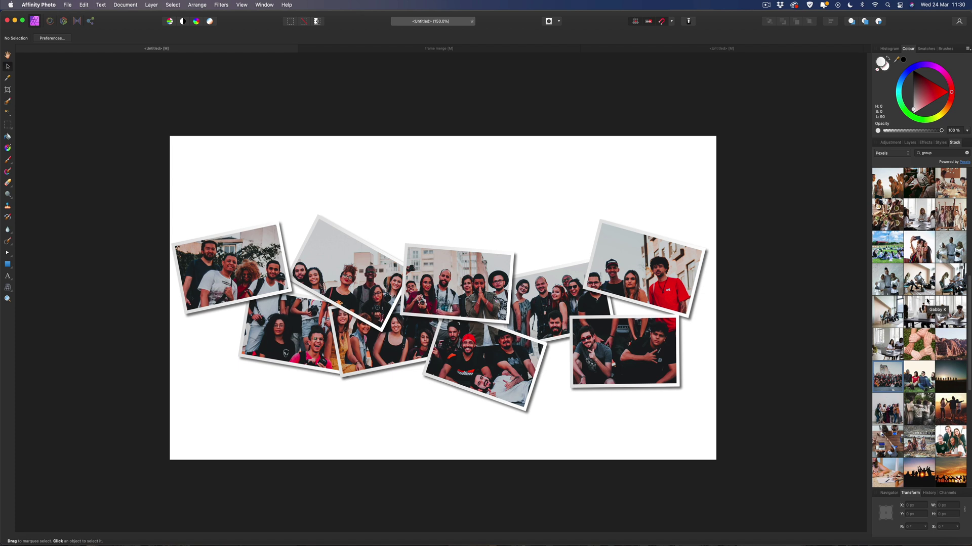
Search Pexels for 'table' and place the 4256 × 2832 px wood-grain photo over the canvas.
{"action": "scroll", "coordinate": [908, 243], "scroll_direction": "up", "scroll_amount": 5}
{"action": "scroll", "coordinate": [909, 243], "scroll_direction": "up", "scroll_amount": 3}
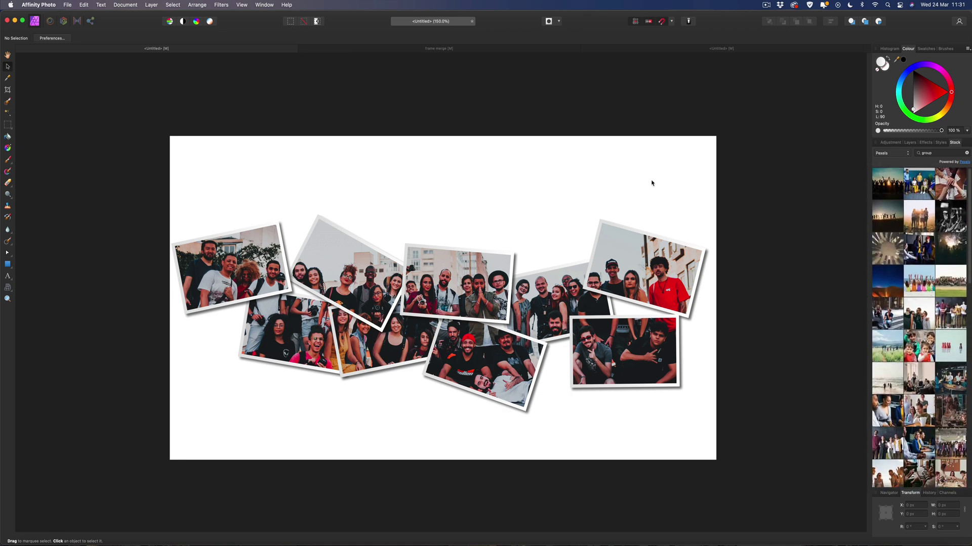
{"action": "left_click_drag", "start_coordinate": [937, 154], "coordinate": [918, 154]}
{"action": "type", "text": "table"}
{"action": "key", "text": "Return"}
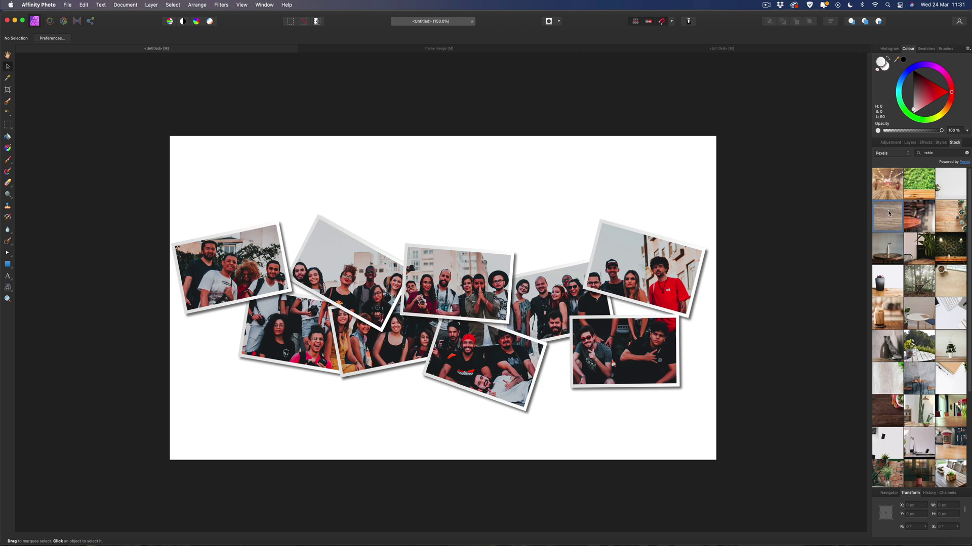
{"action": "left_click_drag", "start_coordinate": [888, 213], "coordinate": [458, 173]}
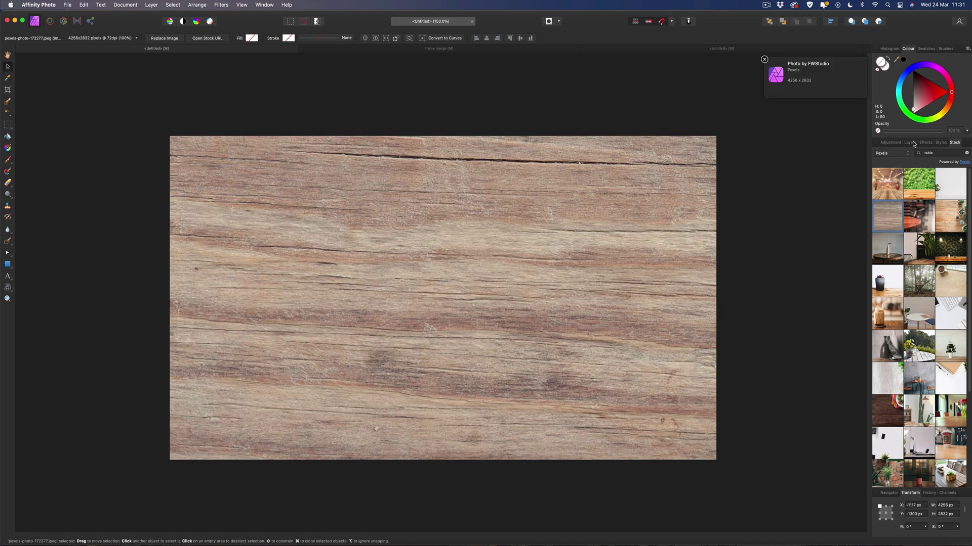
Move the wood photo layer beneath the nine snapshots and scale it to cover the canvas.
{"action": "left_click", "coordinate": [910, 142]}
{"action": "left_click_drag", "start_coordinate": [885, 166], "coordinate": [884, 292]}
{"action": "key", "text": "super+minus"}
{"action": "key", "text": "super+minus"}
{"action": "key", "text": "super+minus"}
{"action": "key", "text": "super+minus"}
{"action": "key", "text": "super+minus"}
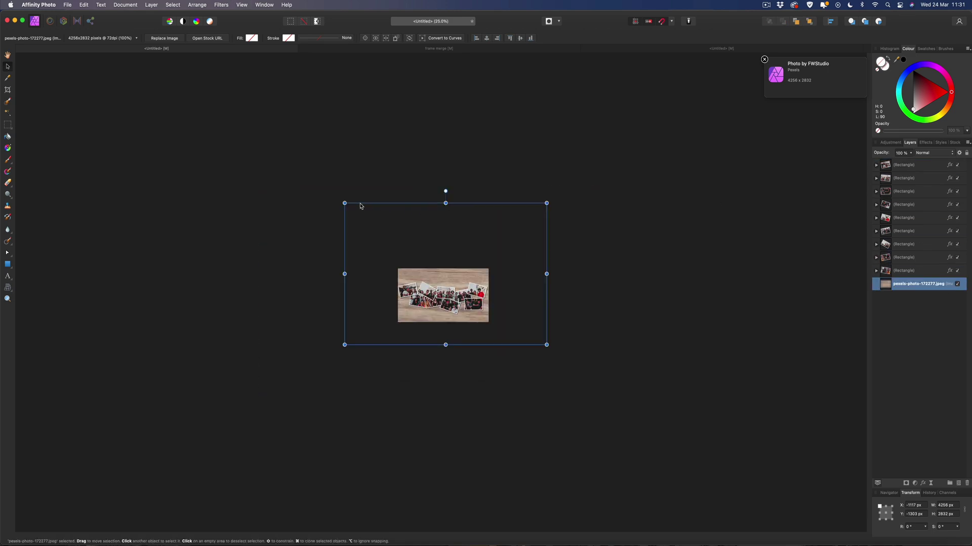
{"action": "left_click_drag", "start_coordinate": [345, 203], "coordinate": [398, 268]}
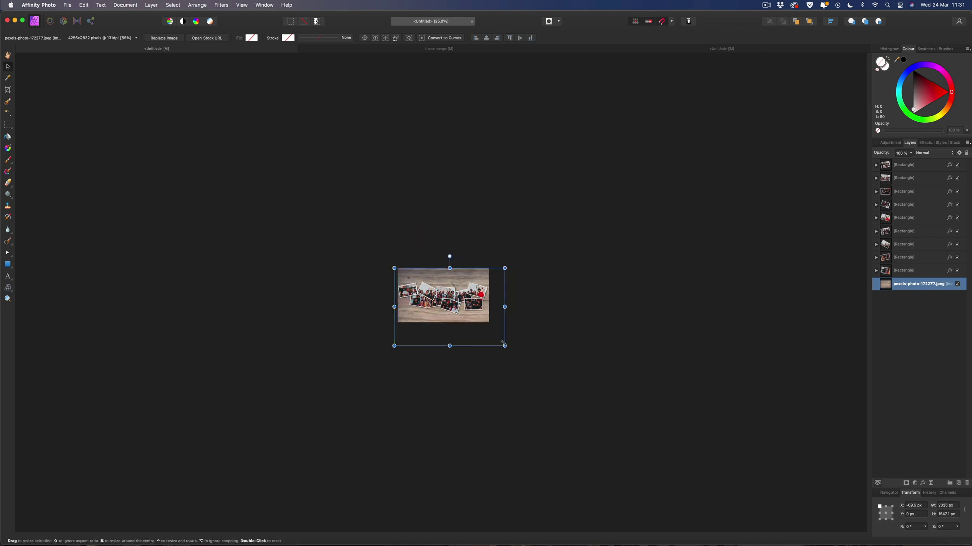
{"action": "left_click_drag", "start_coordinate": [507, 346], "coordinate": [486, 335]}
{"action": "left_click_drag", "start_coordinate": [452, 284], "coordinate": [455, 283]}
{"action": "left_click", "coordinate": [491, 232]}
{"action": "key", "text": "super+equal"}
{"action": "key", "text": "super+equal"}
{"action": "key", "text": "super+equal"}
{"action": "key", "text": "super+equal"}
{"action": "key", "text": "super+equal"}
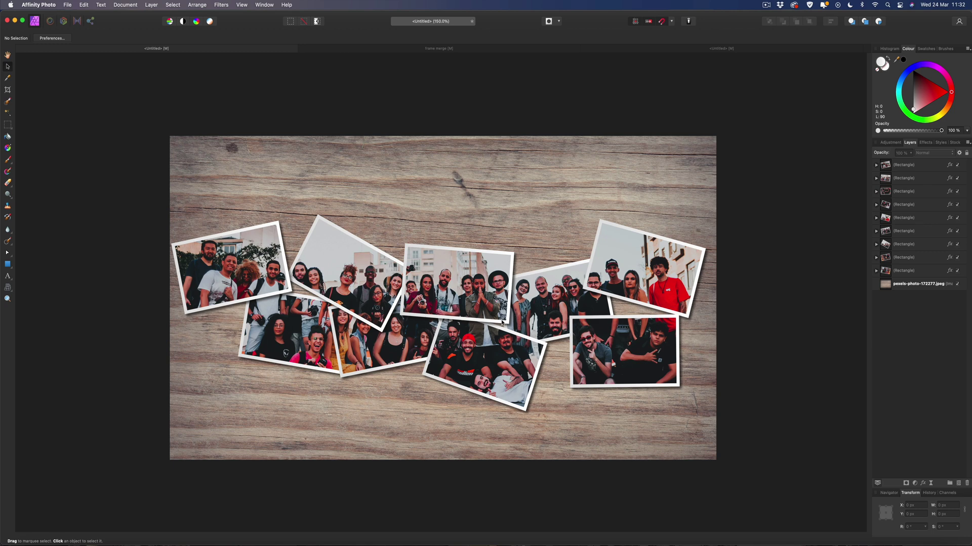
Select all nine snapshot rectangles, shrink them slightly and recentre them on the wood.
{"action": "left_click", "coordinate": [894, 165]}
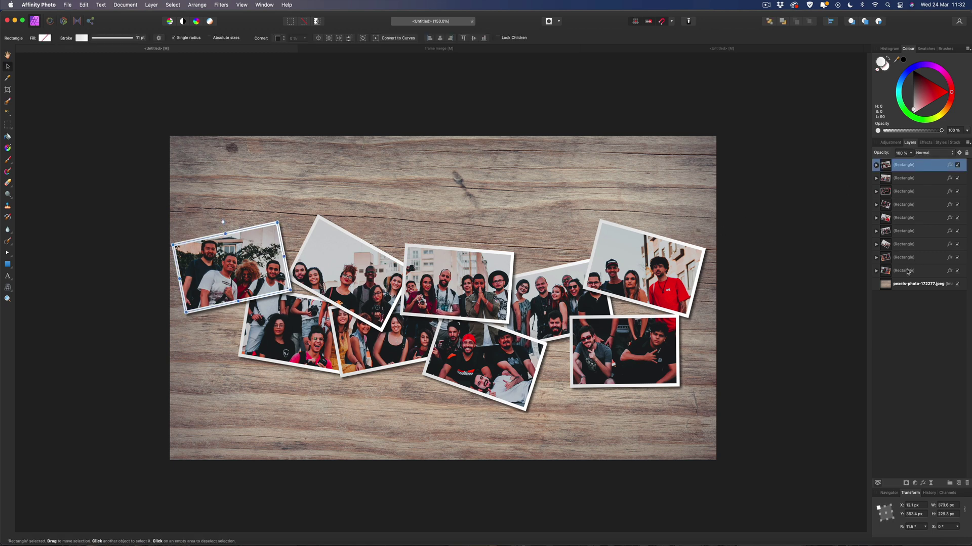
{"action": "left_click", "coordinate": [907, 272], "text": "shift"}
{"action": "left_click_drag", "start_coordinate": [704, 409], "coordinate": [637, 419]}
{"action": "key", "text": "super+z"}
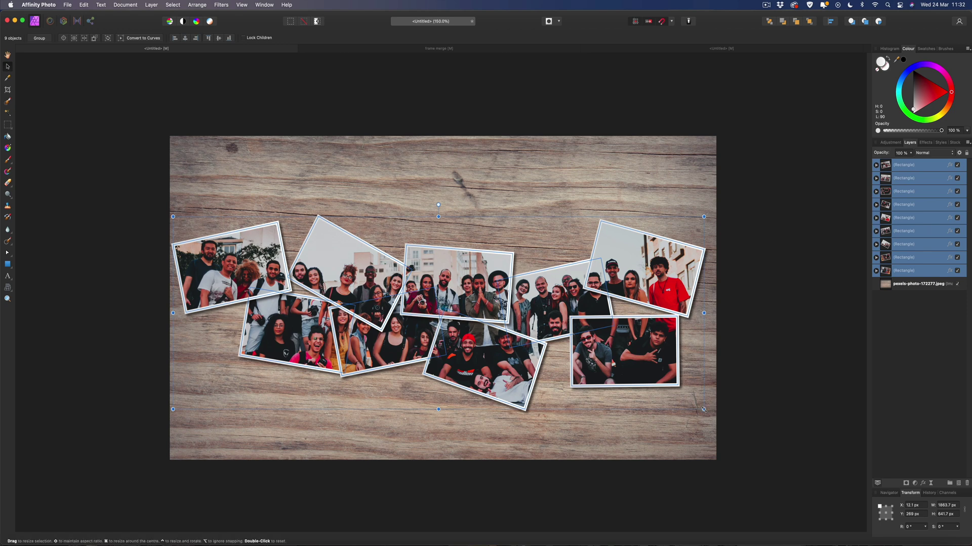
{"action": "left_click_drag", "start_coordinate": [699, 407], "coordinate": [557, 349]}
{"action": "left_click_drag", "start_coordinate": [518, 243], "coordinate": [445, 226]}
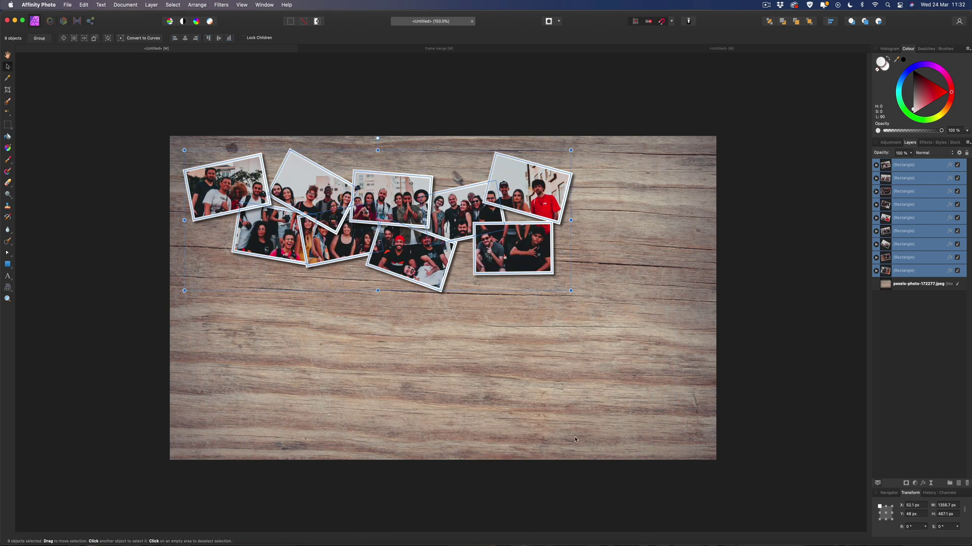
{"action": "left_click_drag", "start_coordinate": [570, 292], "coordinate": [673, 389]}
{"action": "left_click_drag", "start_coordinate": [418, 160], "coordinate": [419, 215]}
Clear the selection and switch to the 'frame merge' document.
{"action": "left_click", "coordinate": [438, 199]}
{"action": "left_click", "coordinate": [137, 275]}
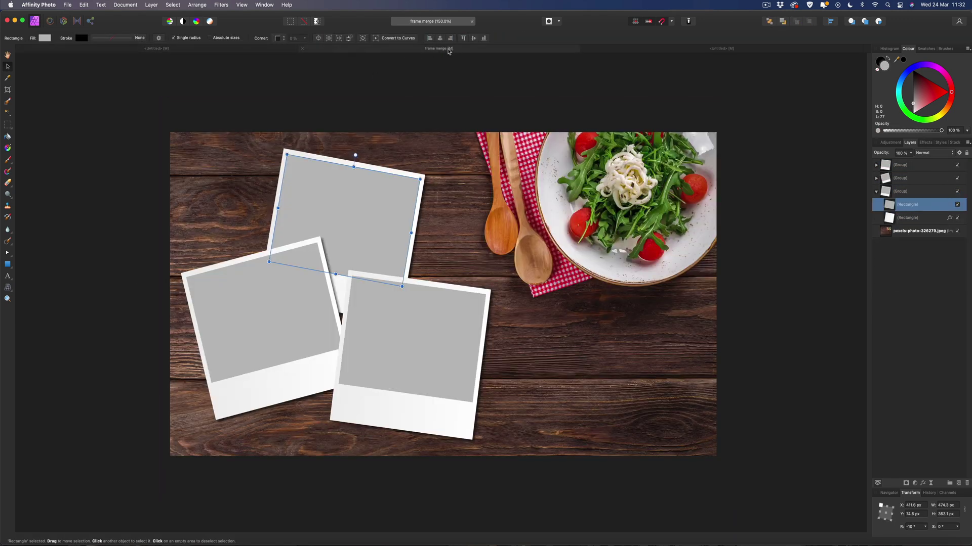
{"action": "left_click", "coordinate": [449, 50]}
{"action": "left_click", "coordinate": [146, 191]}
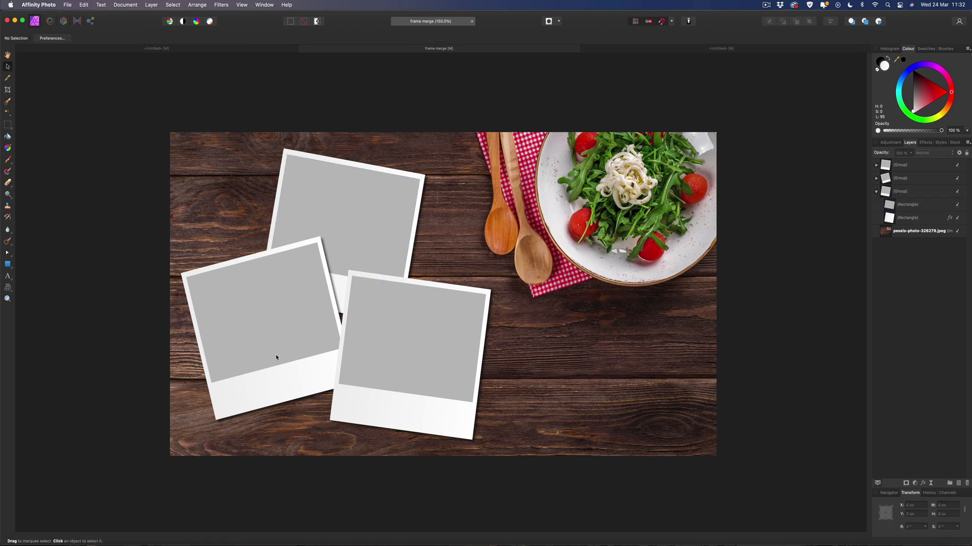
Expand the top frame group and select the polaroid's grey picture rectangle.
{"action": "left_click", "coordinate": [876, 165]}
{"action": "left_click", "coordinate": [903, 193]}
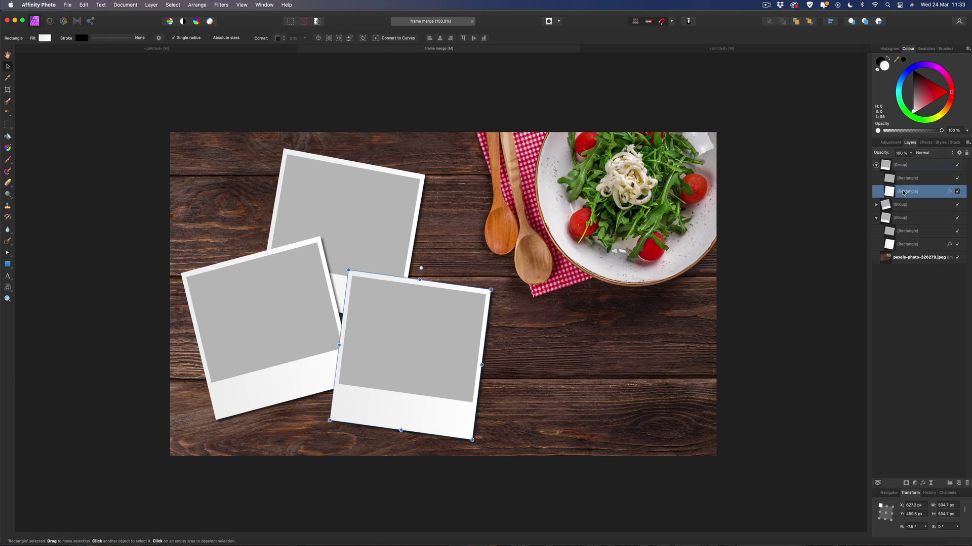
{"action": "left_click", "coordinate": [908, 180]}
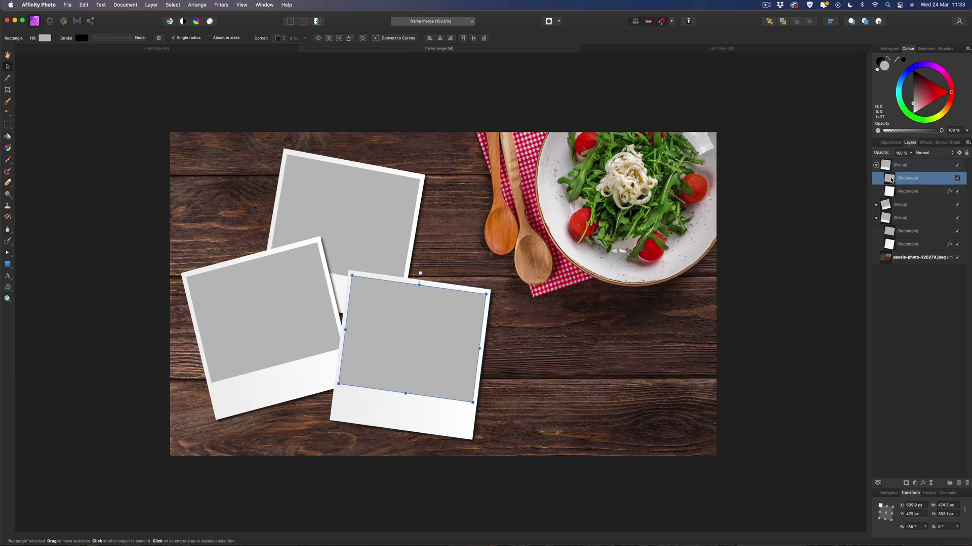
Search the stock library for 'food' and scroll through the results.
{"action": "left_click", "coordinate": [954, 142]}
{"action": "double_click", "coordinate": [937, 151]}
{"action": "type", "text": "fo"}
{"action": "key", "text": "Return"}
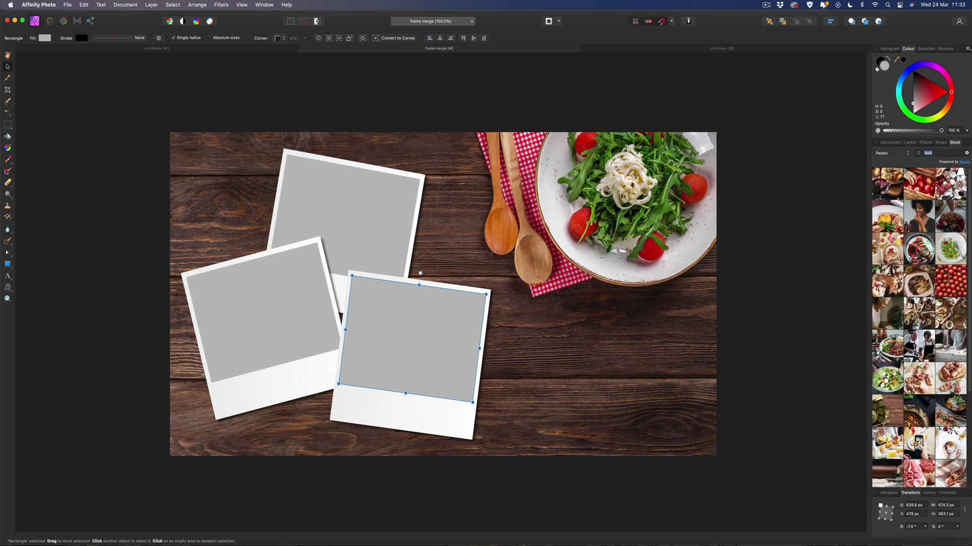
{"action": "scroll", "coordinate": [953, 350], "scroll_direction": "down", "scroll_amount": 10}
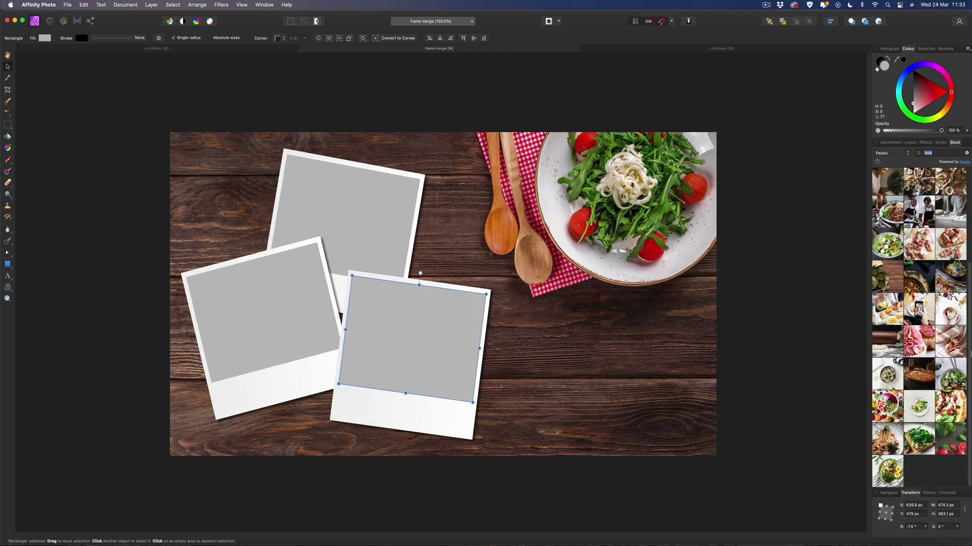
{"action": "scroll", "coordinate": [953, 350], "scroll_direction": "down", "scroll_amount": 10}
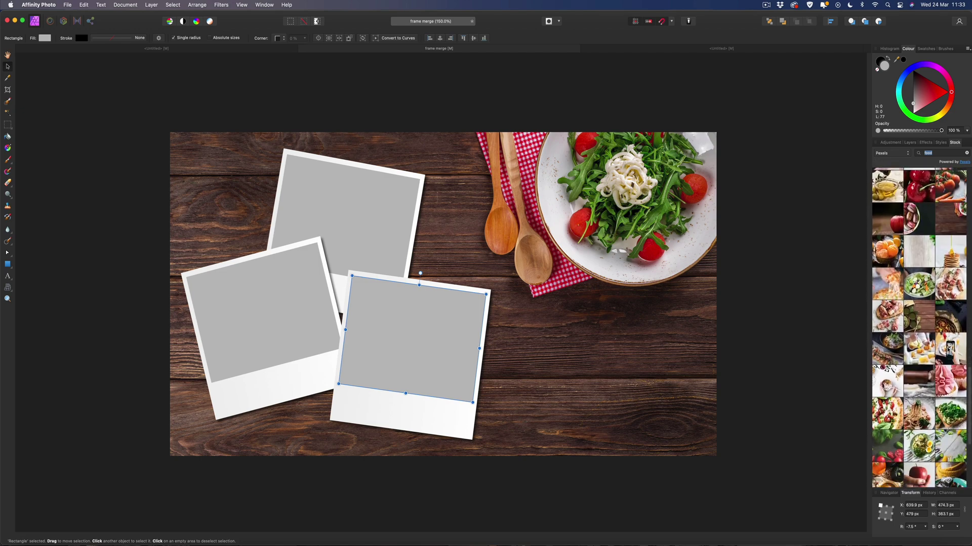
{"action": "scroll", "coordinate": [946, 351], "scroll_direction": "down", "scroll_amount": 10}
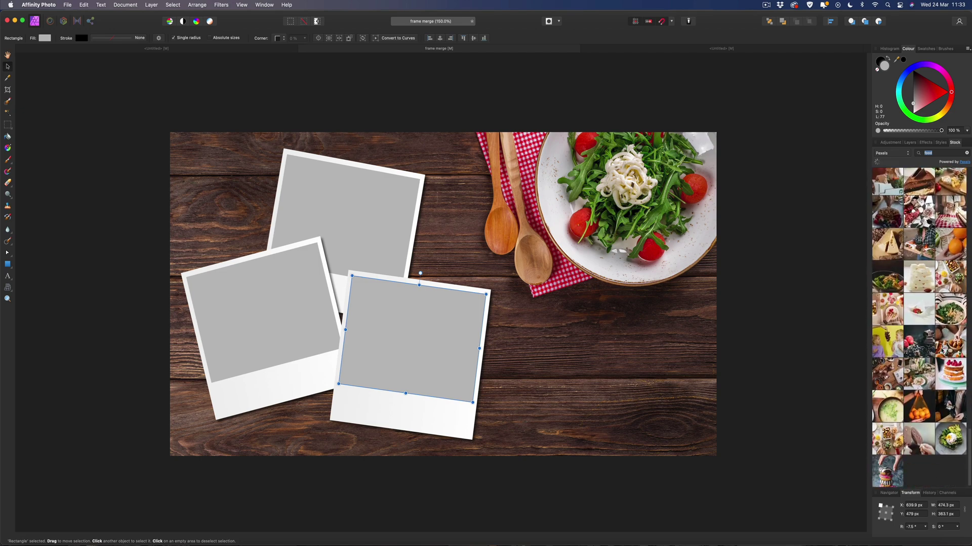
{"action": "scroll", "coordinate": [940, 350], "scroll_direction": "down", "scroll_amount": 10}
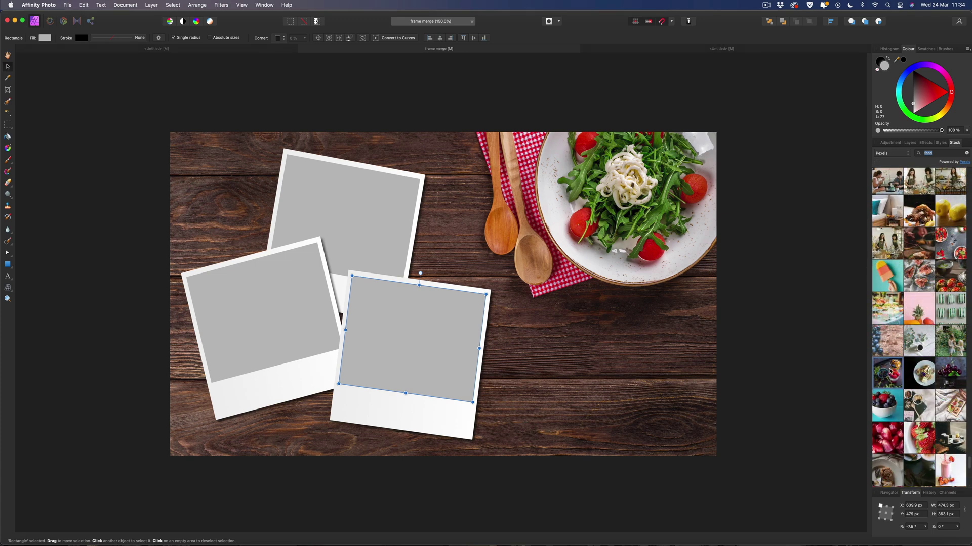
Place the berries stock photo on the canvas and size it over the three frames.
{"action": "left_click_drag", "start_coordinate": [890, 372], "coordinate": [296, 310]}
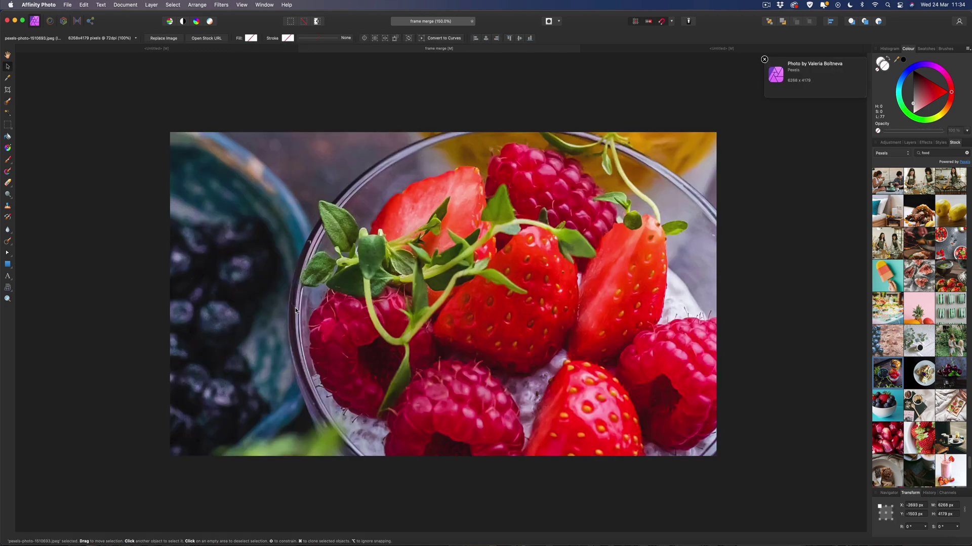
{"action": "key", "text": "super+minus"}
{"action": "key", "text": "super+minus"}
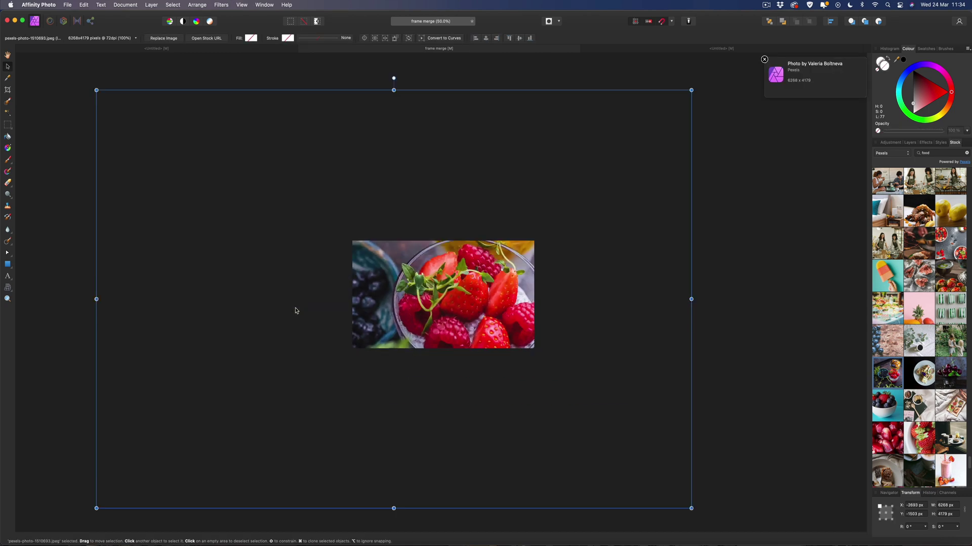
{"action": "left_click_drag", "start_coordinate": [91, 93], "coordinate": [547, 469]}
{"action": "left_click_drag", "start_coordinate": [639, 456], "coordinate": [417, 293]}
{"action": "left_click_drag", "start_coordinate": [480, 271], "coordinate": [450, 267]}
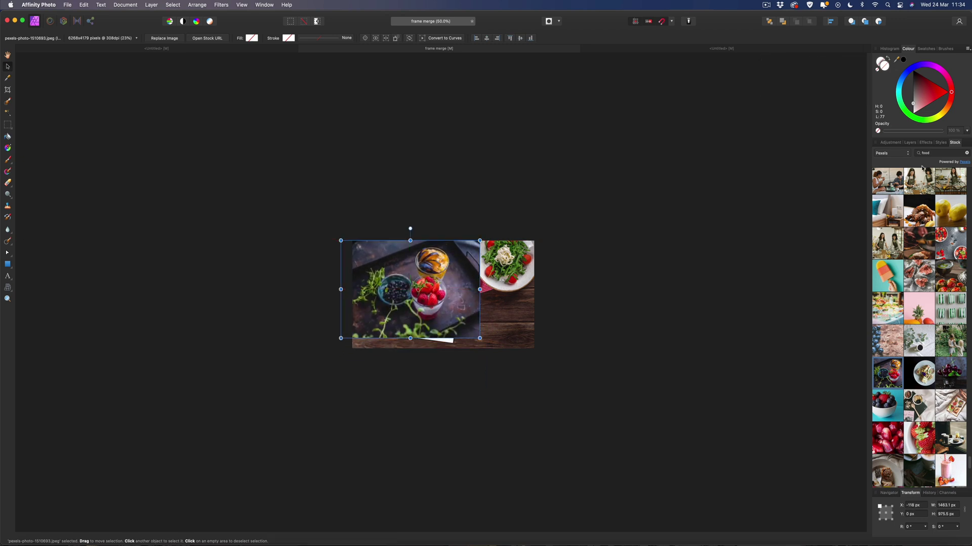
Move the berries photo layer below the frame groups and reselect it.
{"action": "left_click", "coordinate": [910, 143]}
{"action": "left_click_drag", "start_coordinate": [884, 168], "coordinate": [873, 267]}
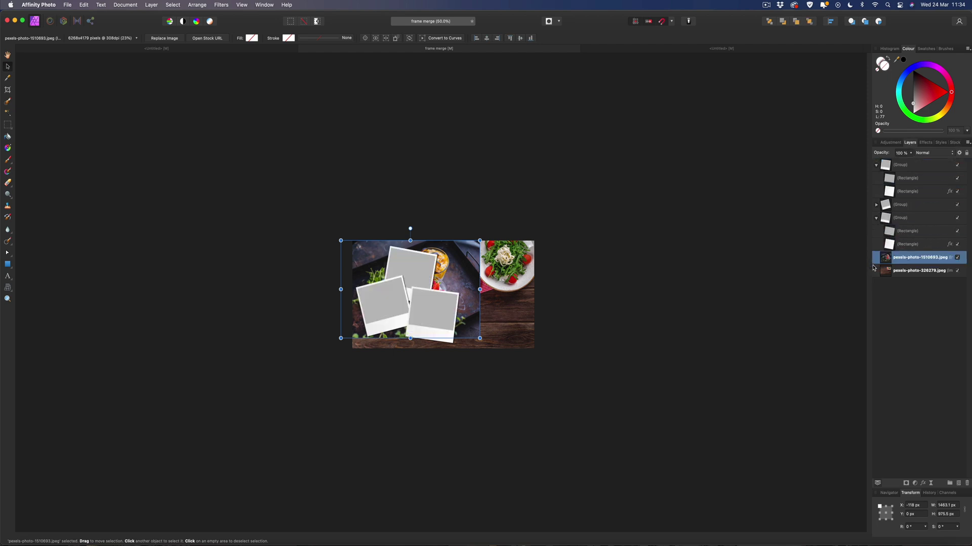
{"action": "left_click", "coordinate": [916, 271]}
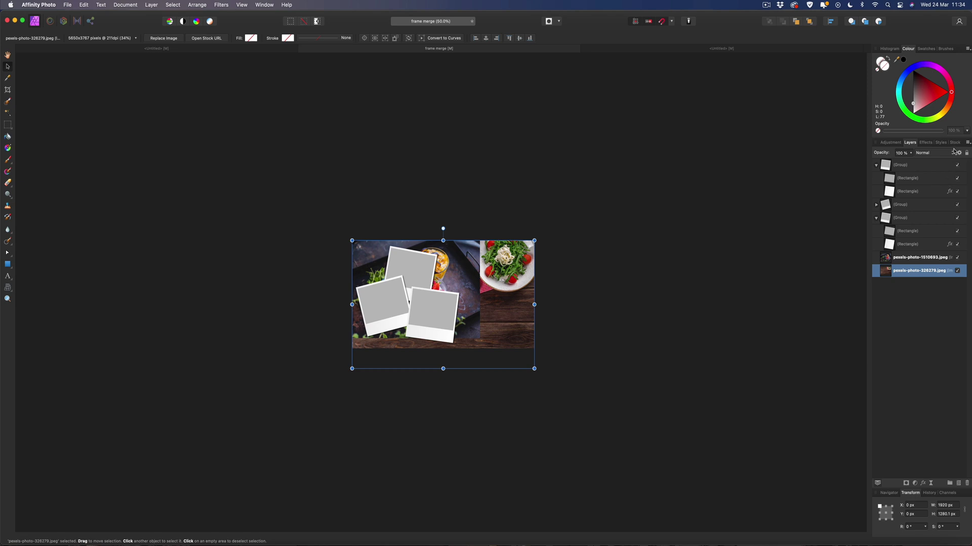
{"action": "left_click", "coordinate": [908, 257]}
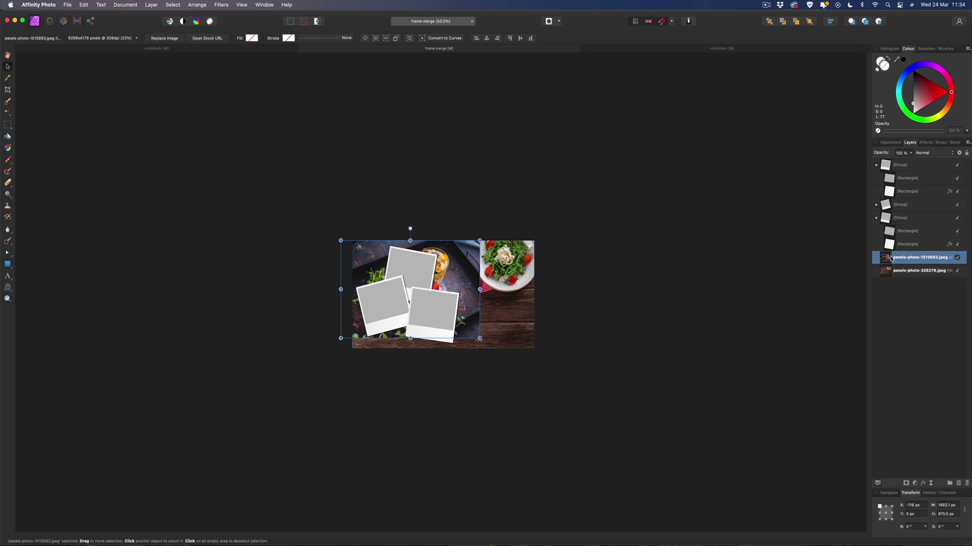
Duplicate the berries photo and clip copies into the polaroid frames' picture areas.
{"action": "key", "text": "super+j"}
{"action": "key", "text": "super+j"}
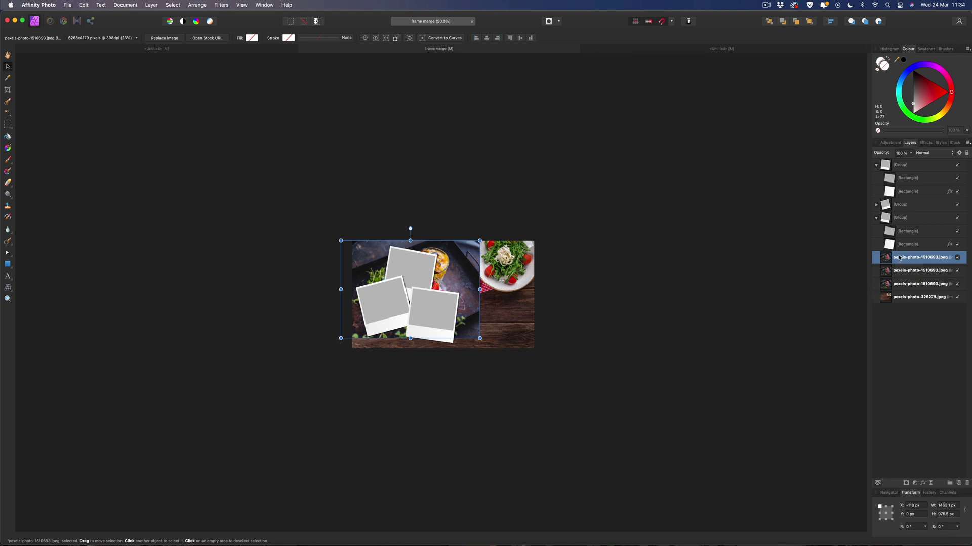
{"action": "left_click_drag", "start_coordinate": [887, 258], "coordinate": [909, 185]}
{"action": "left_click_drag", "start_coordinate": [887, 273], "coordinate": [906, 231]}
{"action": "left_click", "coordinate": [876, 219]}
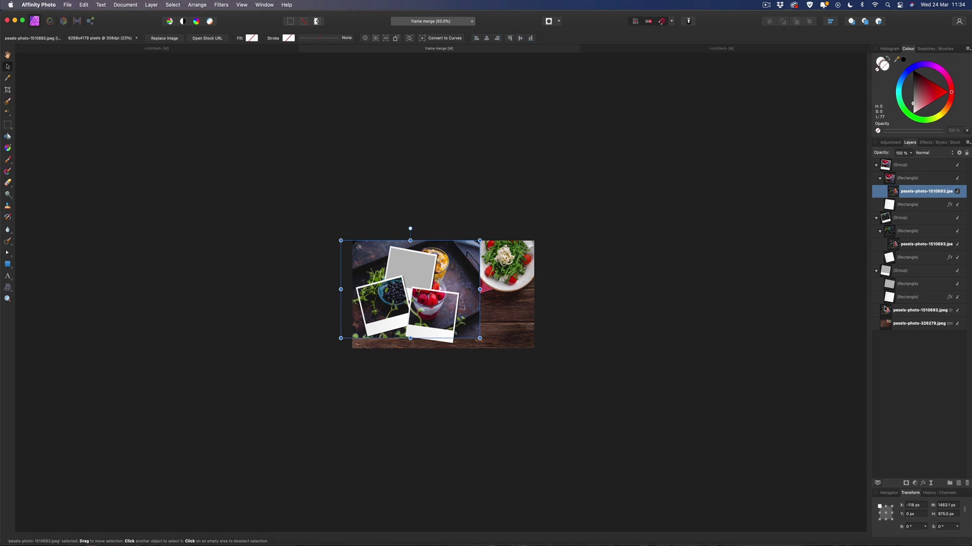
{"action": "left_click_drag", "start_coordinate": [887, 312], "coordinate": [911, 292]}
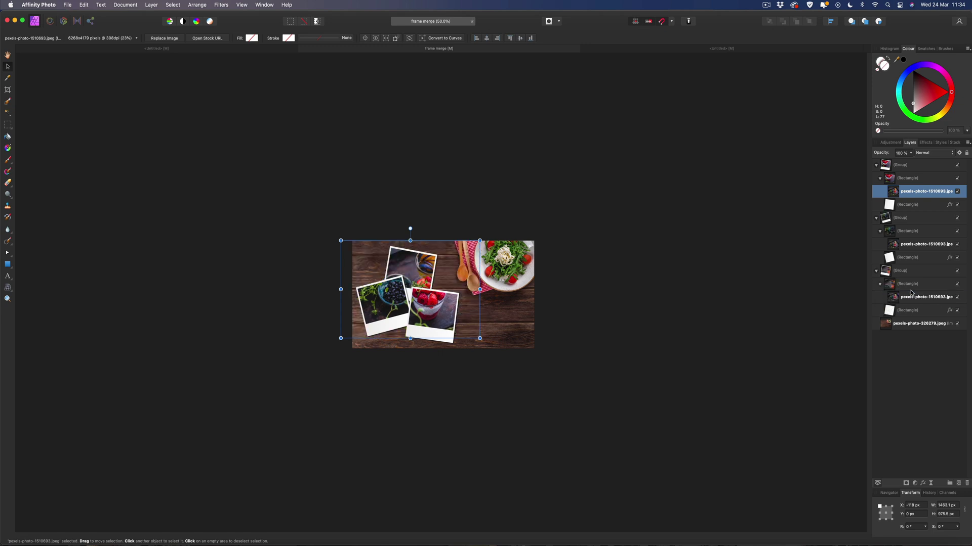
{"action": "left_click", "coordinate": [753, 241]}
{"action": "key", "text": "super+equal"}
{"action": "key", "text": "super+equal"}
{"action": "key", "text": "super+equal"}
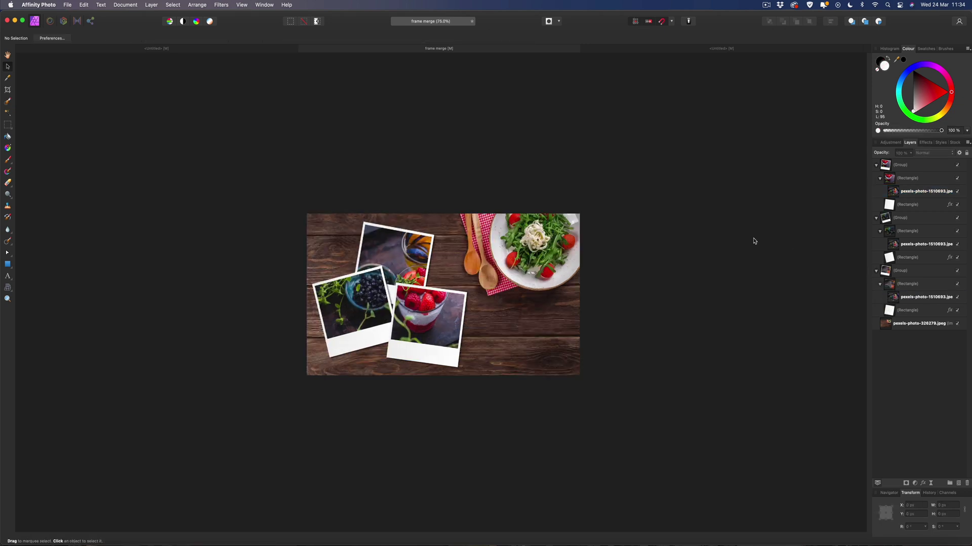